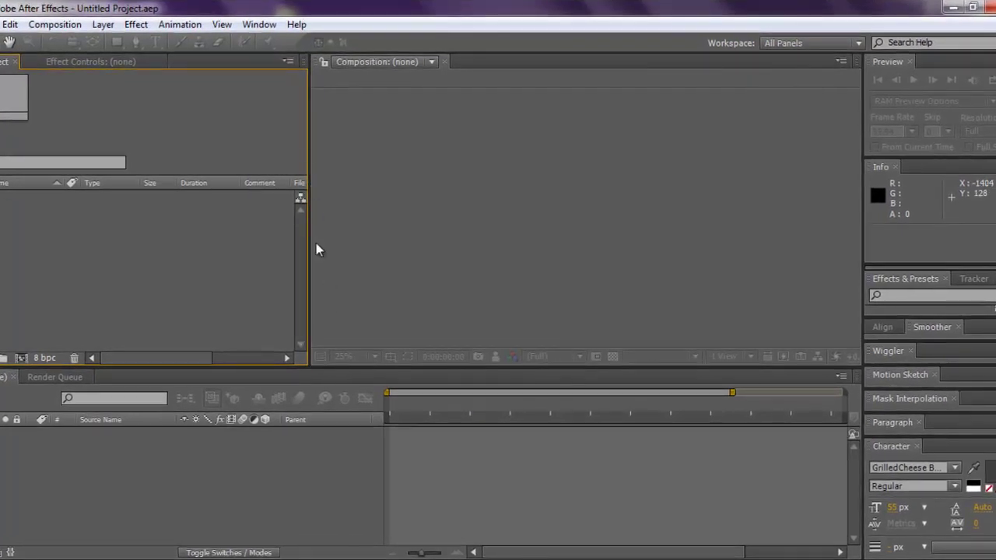
Resize the Project panel to enlarge the viewer and look through the menus.
{"action": "left_click_drag", "start_coordinate": [309, 211], "coordinate": [336, 195]}
{"action": "left_click_drag", "start_coordinate": [347, 150], "coordinate": [264, 174]}
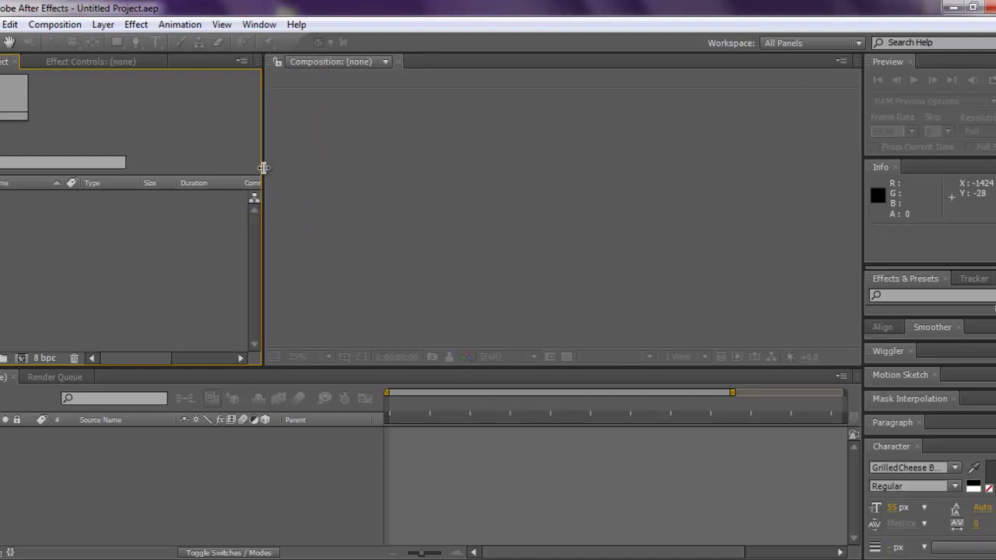
{"action": "left_click", "coordinate": [134, 24]}
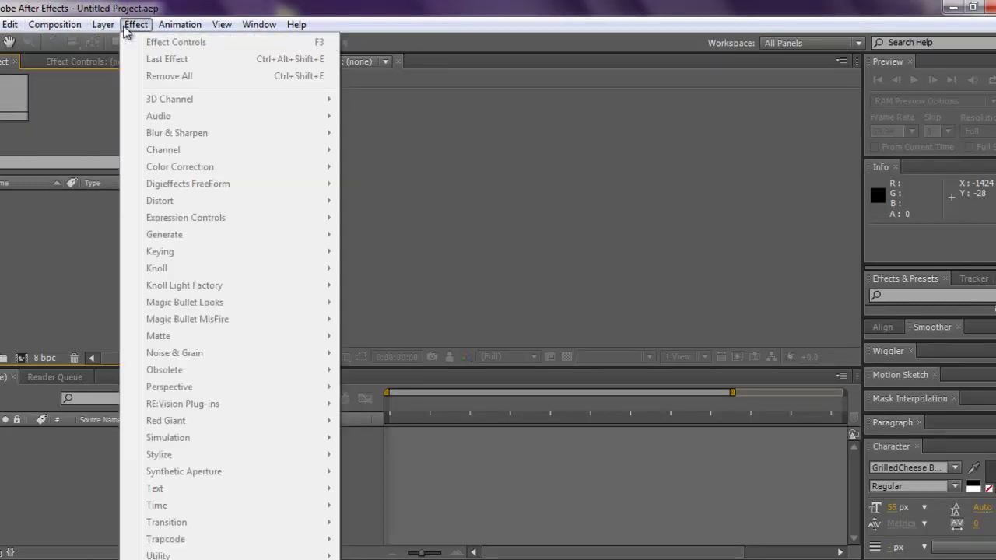
{"action": "mouse_move", "coordinate": [222, 24]}
{"action": "left_click", "coordinate": [488, 189]}
{"action": "left_click", "coordinate": [222, 24]}
{"action": "left_click", "coordinate": [127, 206]}
{"action": "left_click", "coordinate": [128, 211]}
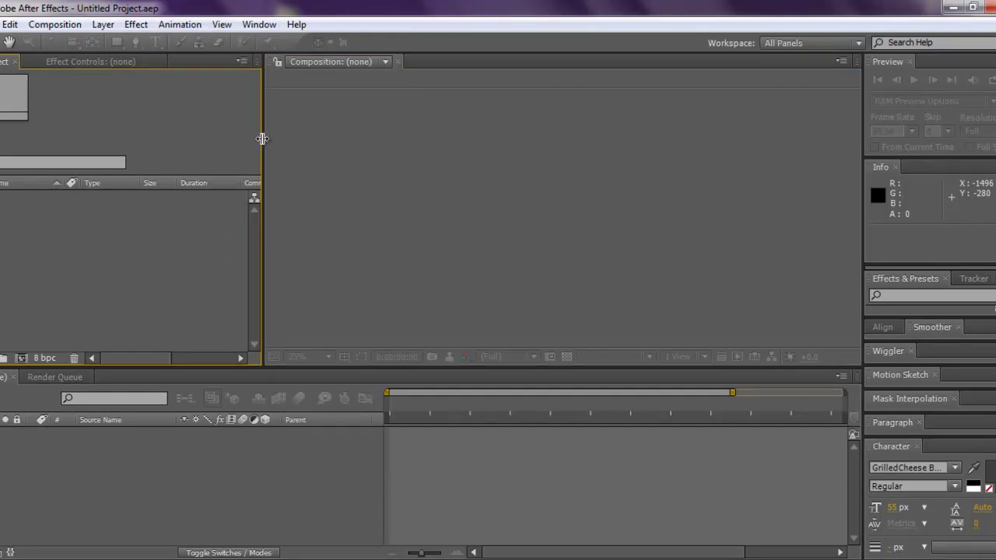
{"action": "left_click_drag", "start_coordinate": [261, 139], "coordinate": [315, 113]}
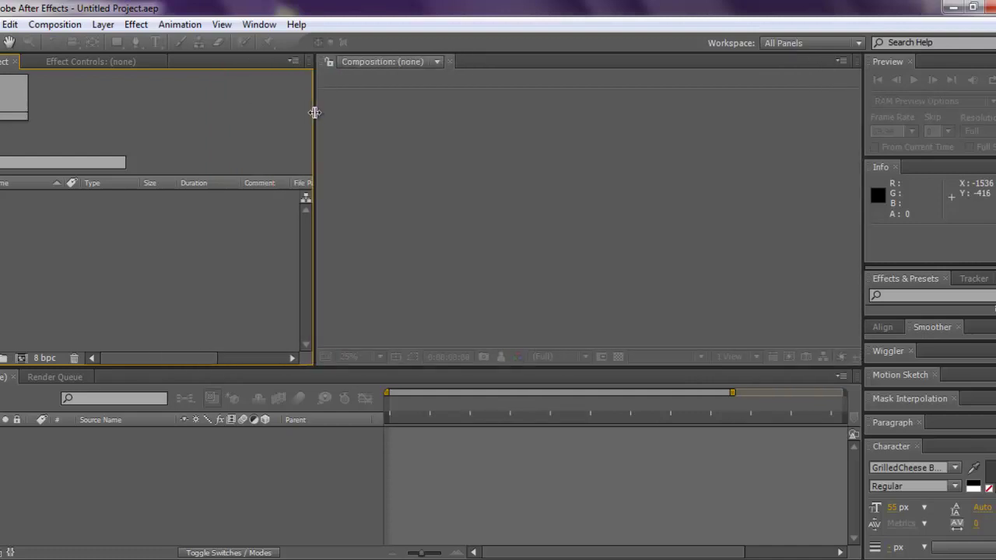
{"action": "left_click", "coordinate": [361, 441]}
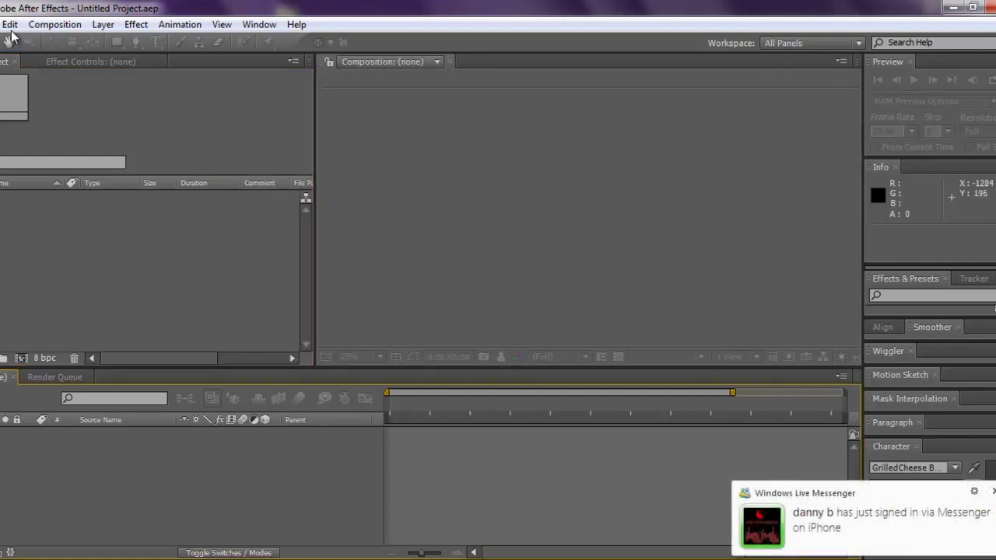
Create Comp 1 at 1280×720, 59.94 fps, Full resolution, lasting 0;00;30;26.
{"action": "left_click", "coordinate": [52, 25]}
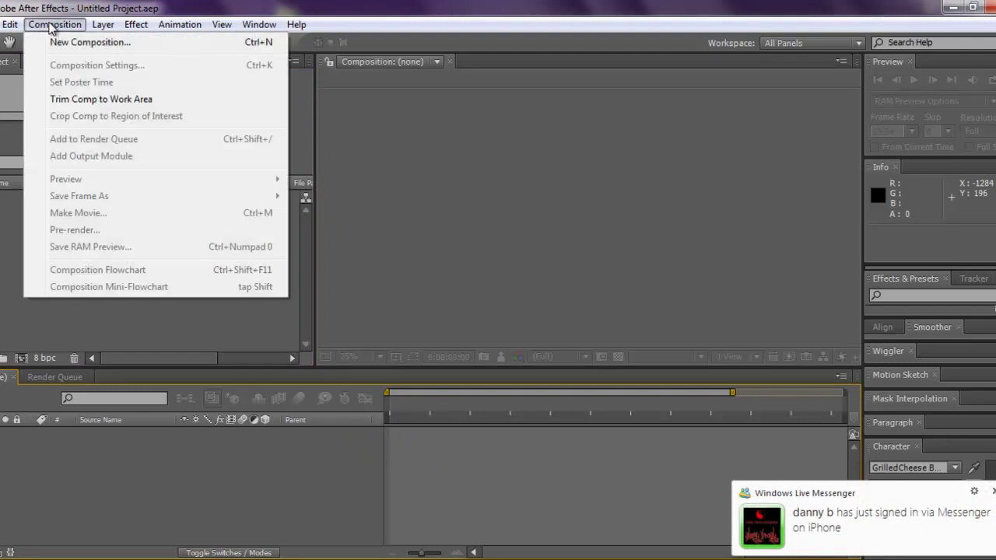
{"action": "left_click", "coordinate": [63, 44]}
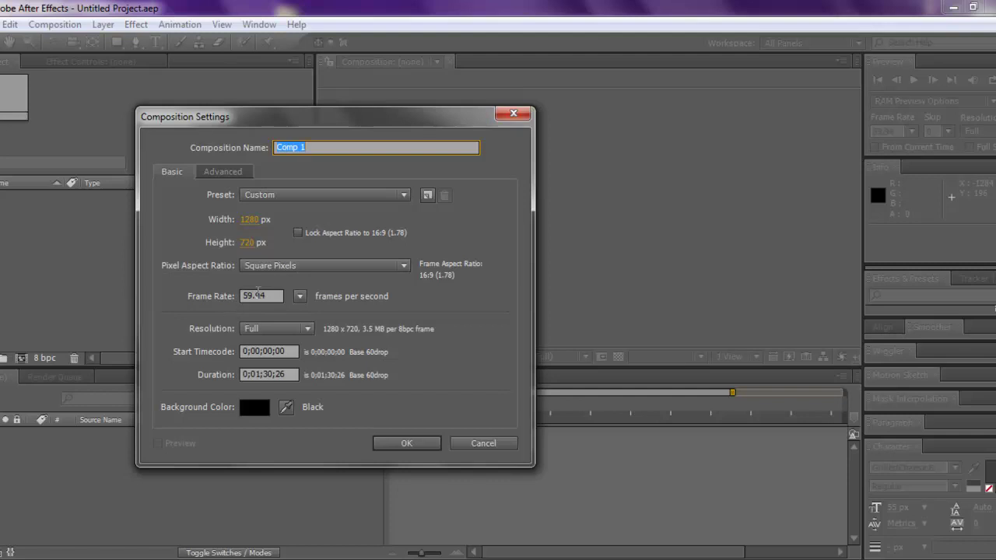
{"action": "left_click", "coordinate": [300, 296]}
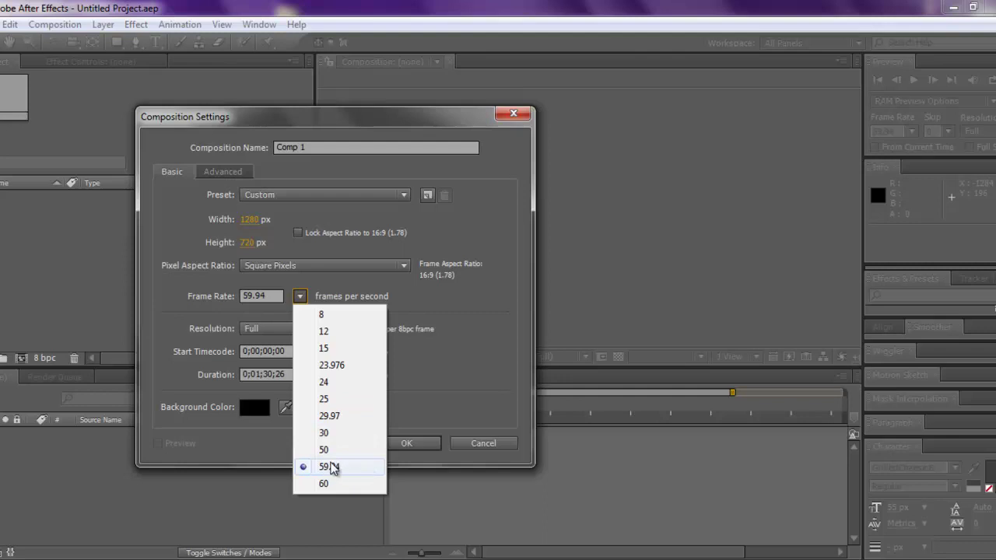
{"action": "left_click", "coordinate": [431, 319]}
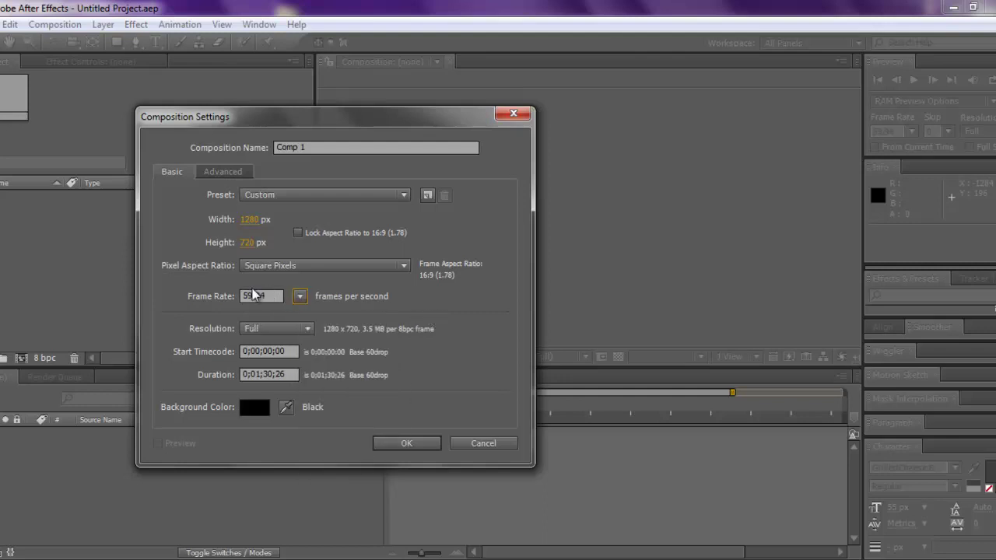
{"action": "left_click", "coordinate": [278, 330]}
{"action": "left_click", "coordinate": [264, 347]}
{"action": "left_click", "coordinate": [267, 374]}
{"action": "key", "text": "BackSpace"}
{"action": "left_click", "coordinate": [430, 442]}
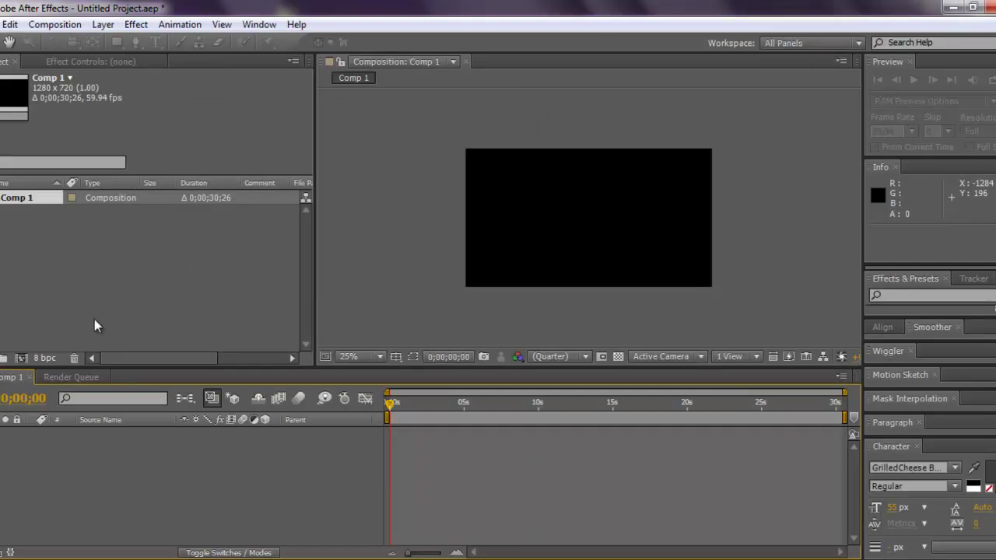
Import Triple Spray AK74-u Havana.M2TS from Videos > Montage Clips > Dan and drag it into Comp 1.
{"action": "key", "text": "alt+f"}
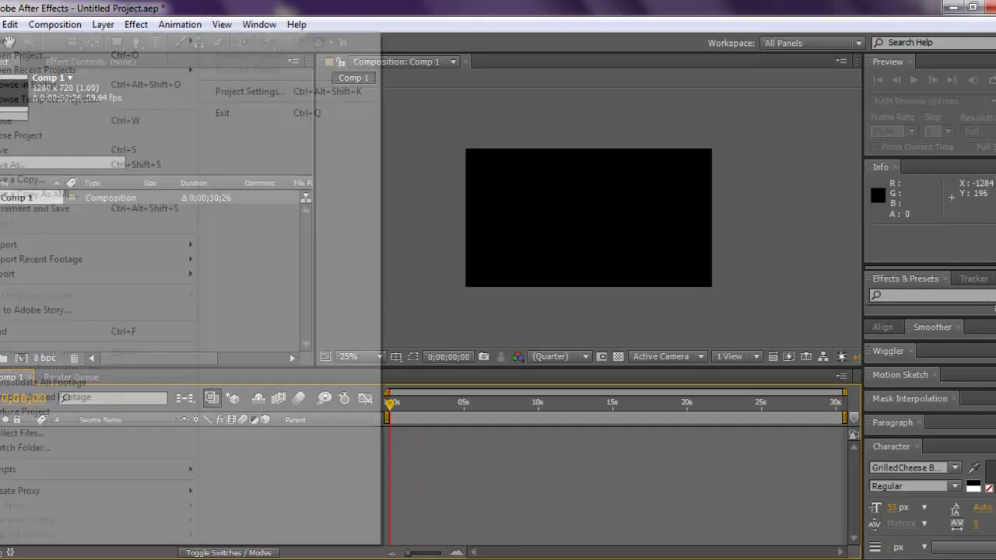
{"action": "mouse_move", "coordinate": [117, 245]}
{"action": "left_click", "coordinate": [230, 246]}
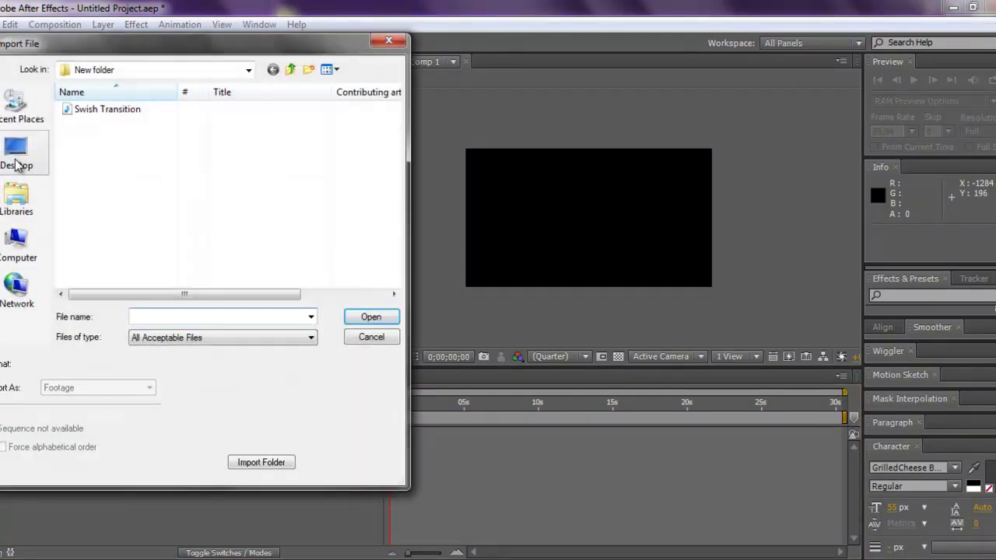
{"action": "left_click", "coordinate": [27, 220]}
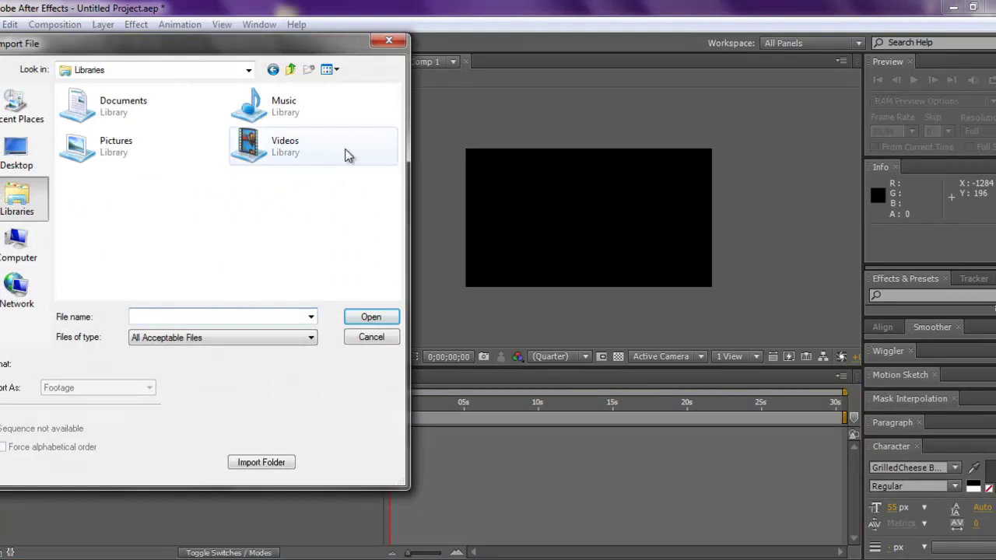
{"action": "left_click", "coordinate": [294, 152]}
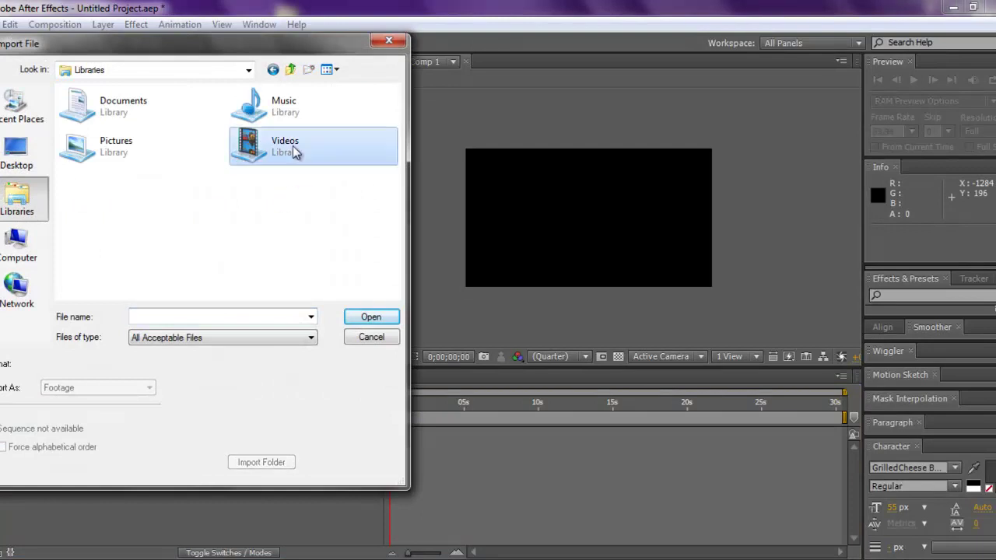
{"action": "left_click", "coordinate": [252, 156]}
{"action": "double_click", "coordinate": [253, 155]}
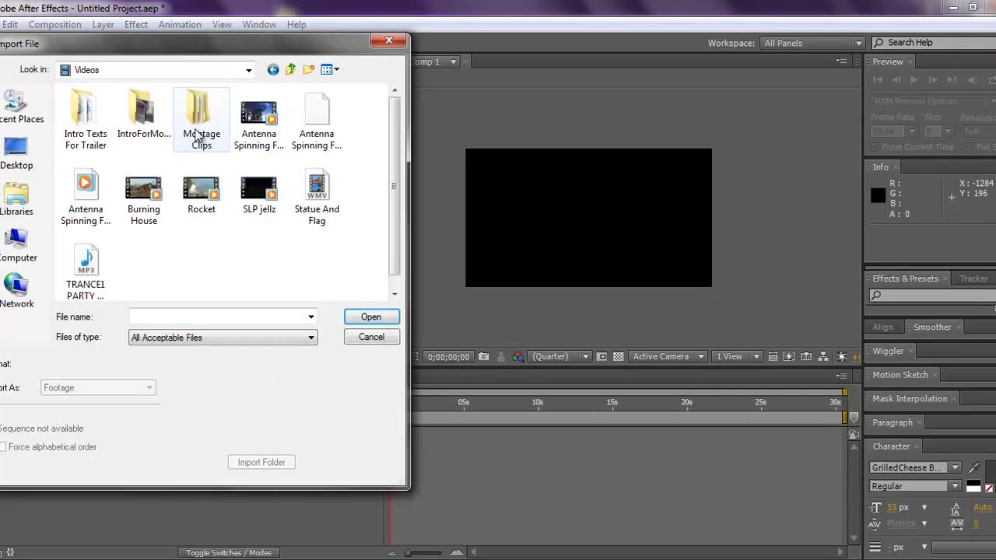
{"action": "double_click", "coordinate": [201, 114]}
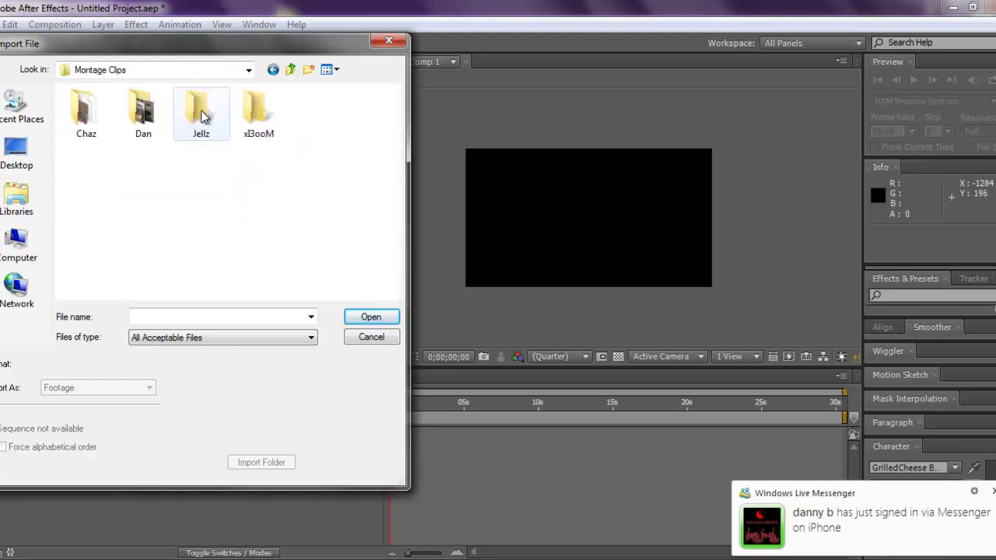
{"action": "double_click", "coordinate": [140, 116]}
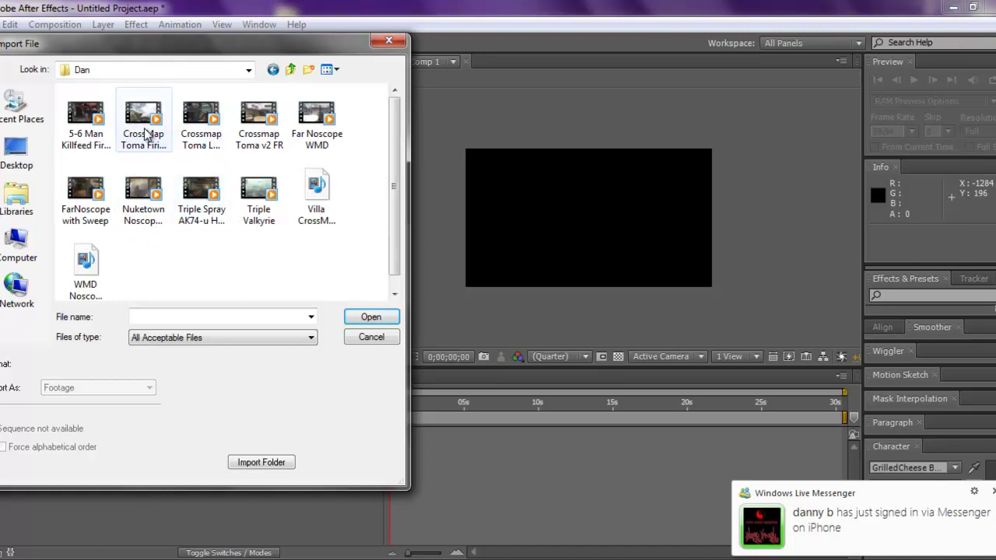
{"action": "left_click", "coordinate": [200, 190]}
{"action": "left_click", "coordinate": [365, 317]}
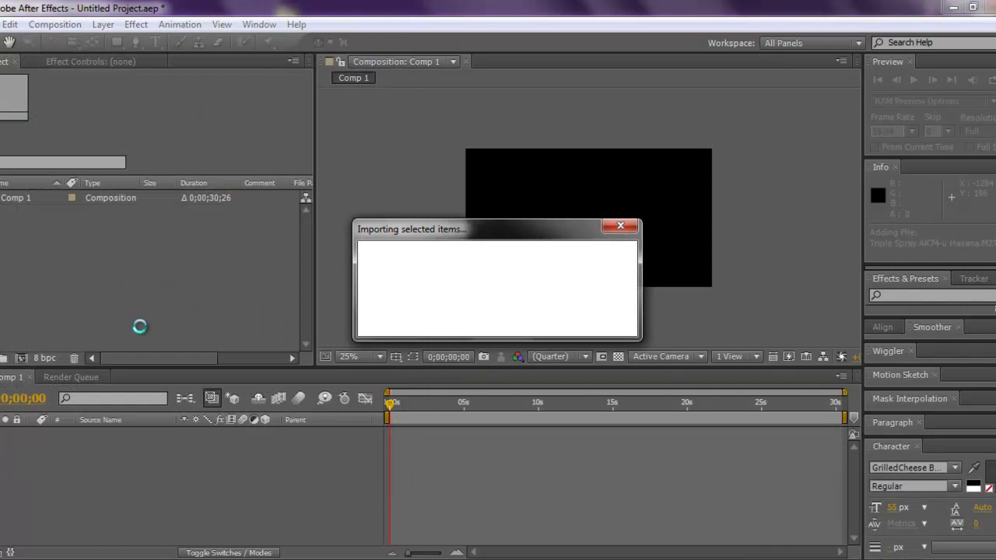
{"action": "mouse_move", "coordinate": [11, 218]}
{"action": "left_mouse_down"}
{"action": "mouse_move", "coordinate": [77, 465]}
{"action": "mouse_move", "coordinate": [88, 464]}
{"action": "left_mouse_up"}
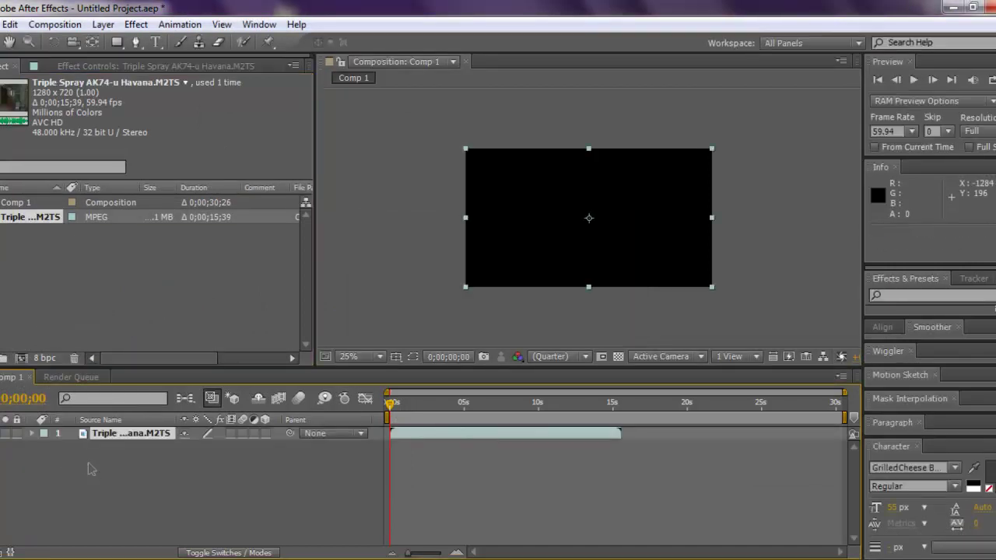
Fit the viewer to the footage and add Adjustment Layer 1 above the gameplay clip.
{"action": "left_click", "coordinate": [378, 356]}
{"action": "left_click", "coordinate": [366, 94]}
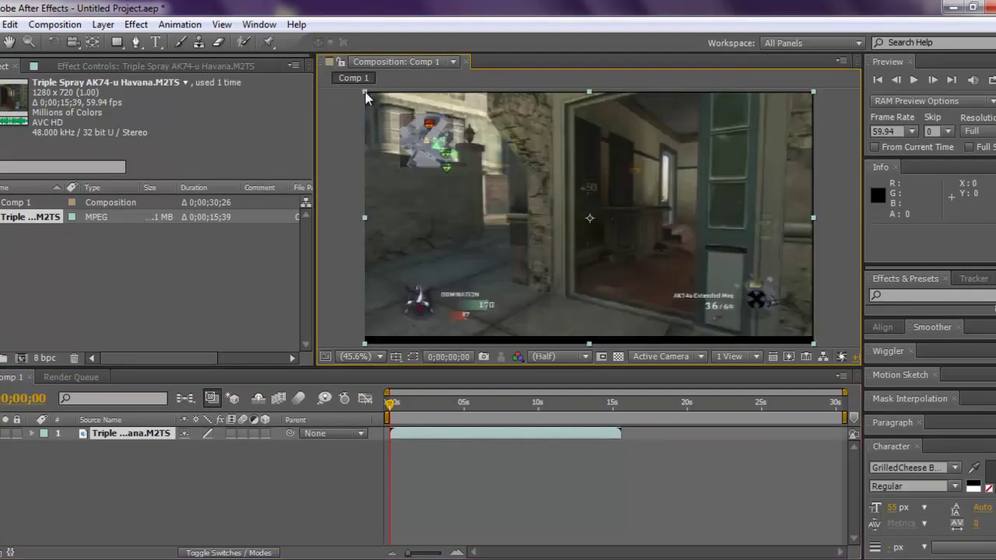
{"action": "left_click", "coordinate": [176, 484]}
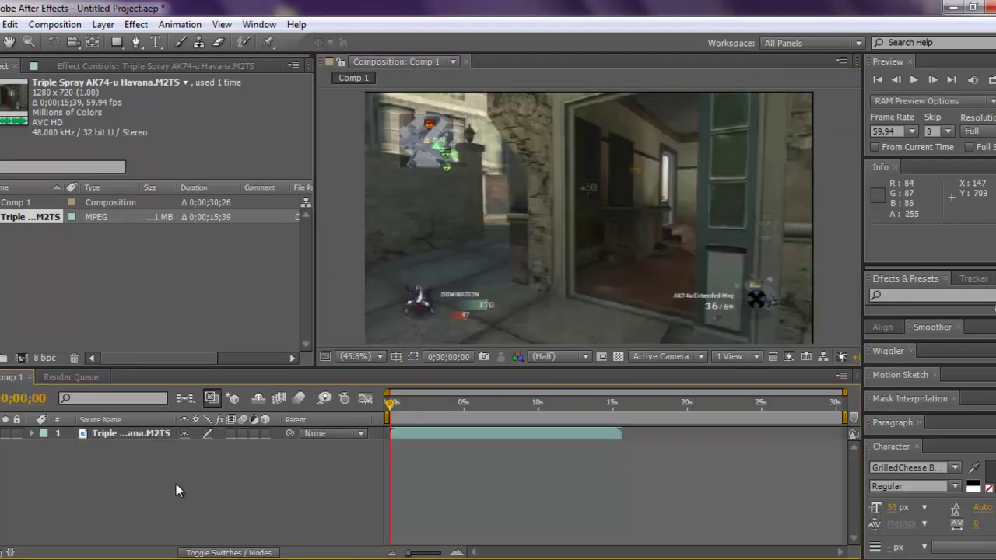
{"action": "left_click", "coordinate": [155, 430]}
{"action": "left_click", "coordinate": [155, 485]}
{"action": "right_click", "coordinate": [155, 485]}
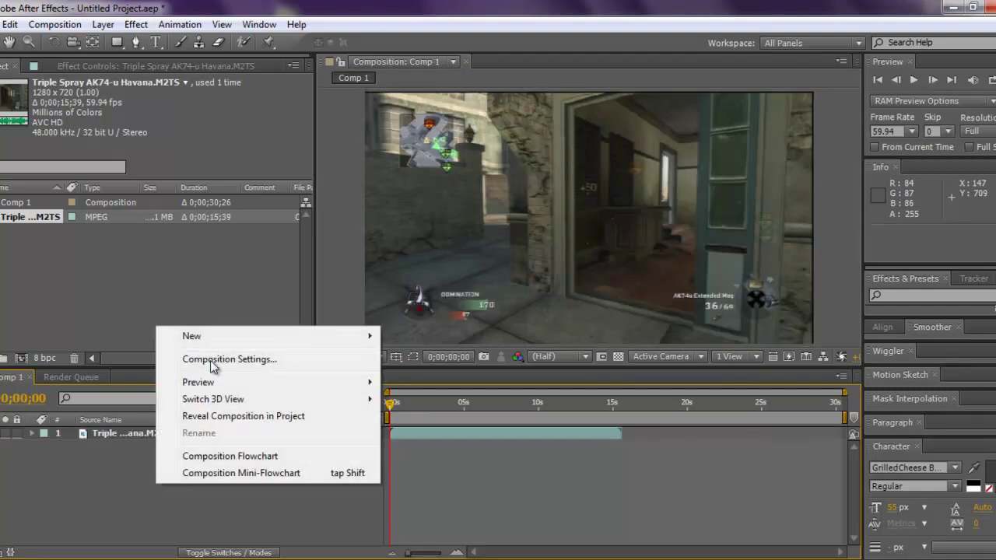
{"action": "mouse_move", "coordinate": [205, 339]}
{"action": "left_click", "coordinate": [442, 462]}
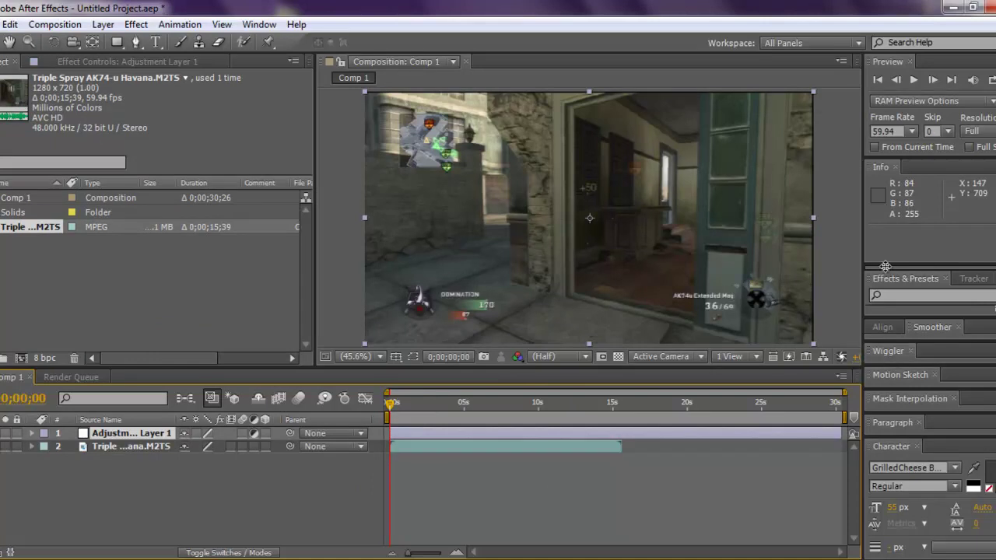
Apply the Kolor Kit 1.0 VioletAddition preset to the adjustment layer.
{"action": "left_click_drag", "start_coordinate": [899, 315], "coordinate": [899, 403]}
{"action": "left_click", "coordinate": [872, 312]}
{"action": "scroll", "coordinate": [926, 346], "scroll_direction": "down", "scroll_amount": 10}
{"action": "scroll", "coordinate": [925, 346], "scroll_direction": "up", "scroll_amount": 10}
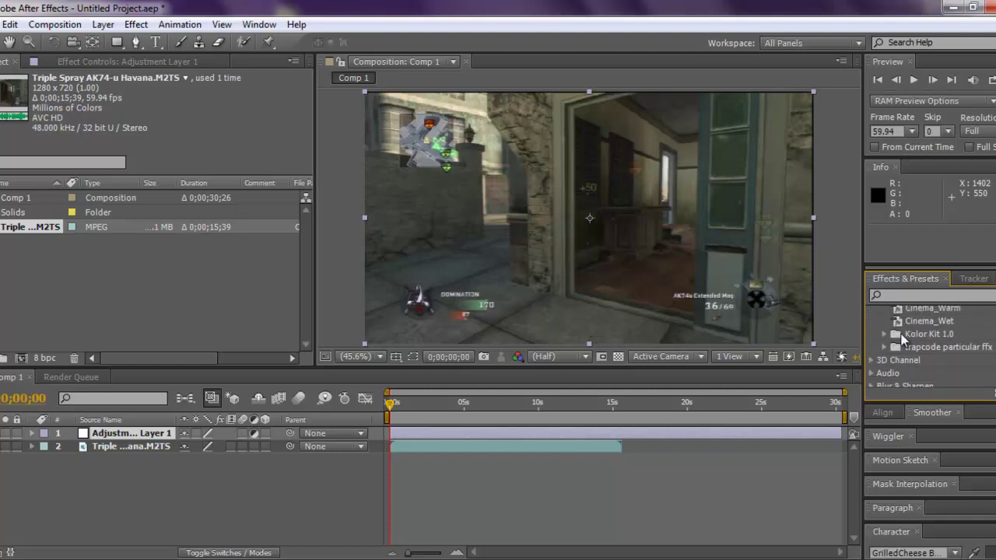
{"action": "left_click", "coordinate": [885, 335]}
{"action": "scroll", "coordinate": [926, 347], "scroll_direction": "down", "scroll_amount": 4}
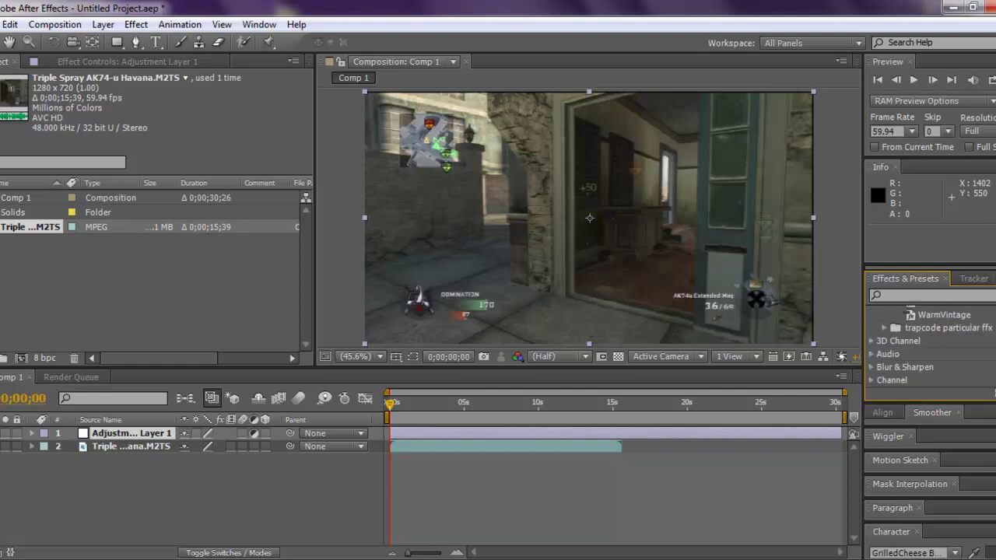
{"action": "left_click_drag", "start_coordinate": [945, 343], "coordinate": [685, 237]}
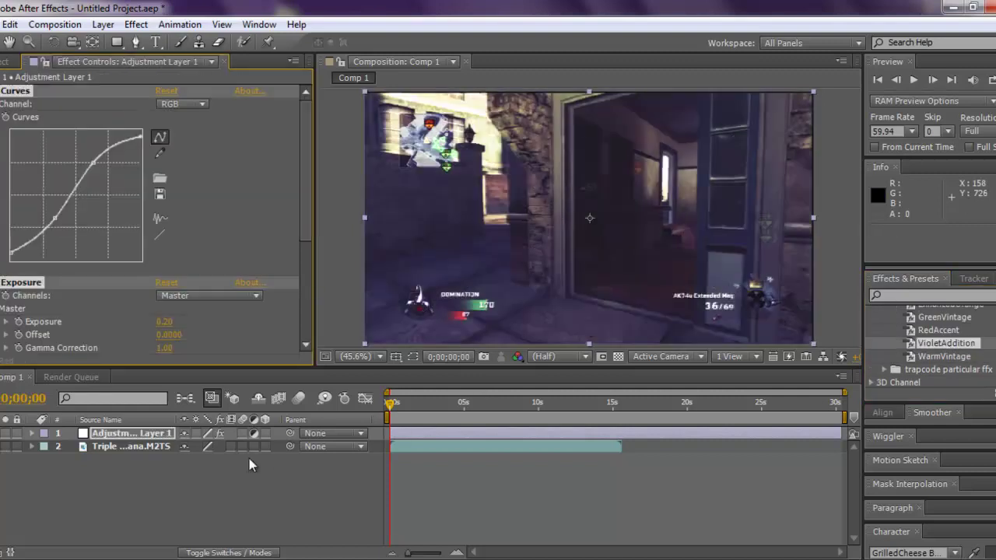
Deselect the layer, return to the Project panel and start importing another file.
{"action": "left_click", "coordinate": [125, 482]}
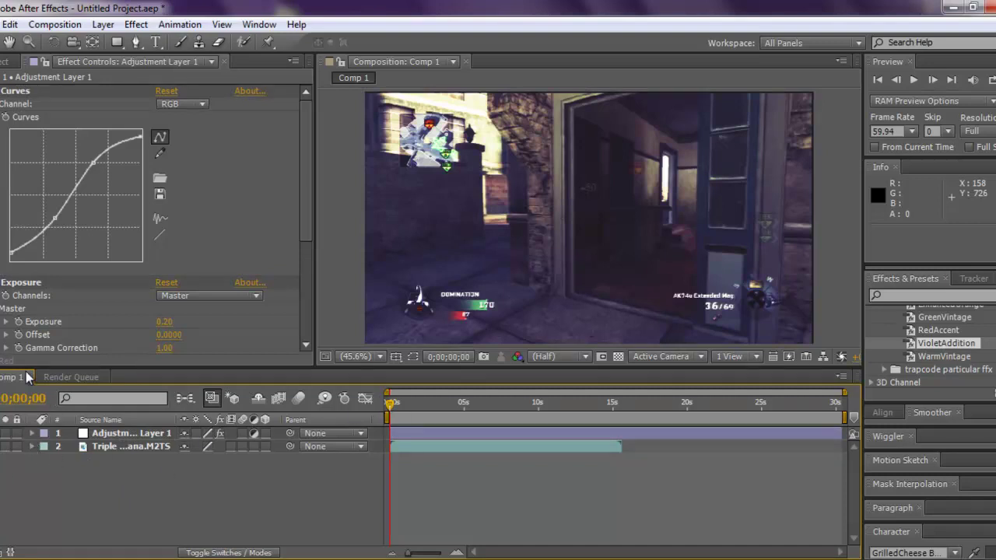
{"action": "key", "text": "ctrl+0"}
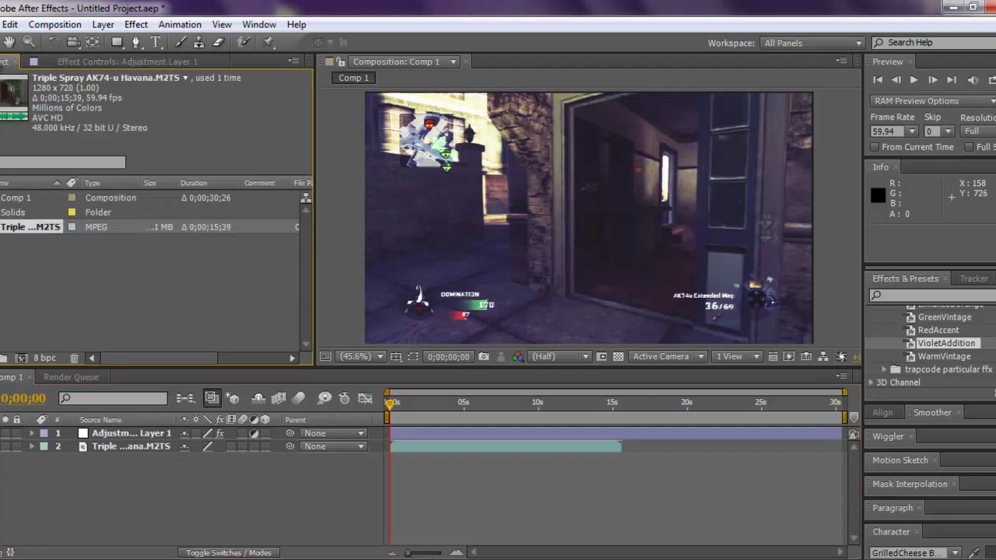
{"action": "double_click", "coordinate": [140, 280]}
Import FAR EAST MOVEMENT - Like a G6 ft The Cata.mp3 from Music and add it to Comp 1.
{"action": "left_click", "coordinate": [17, 199]}
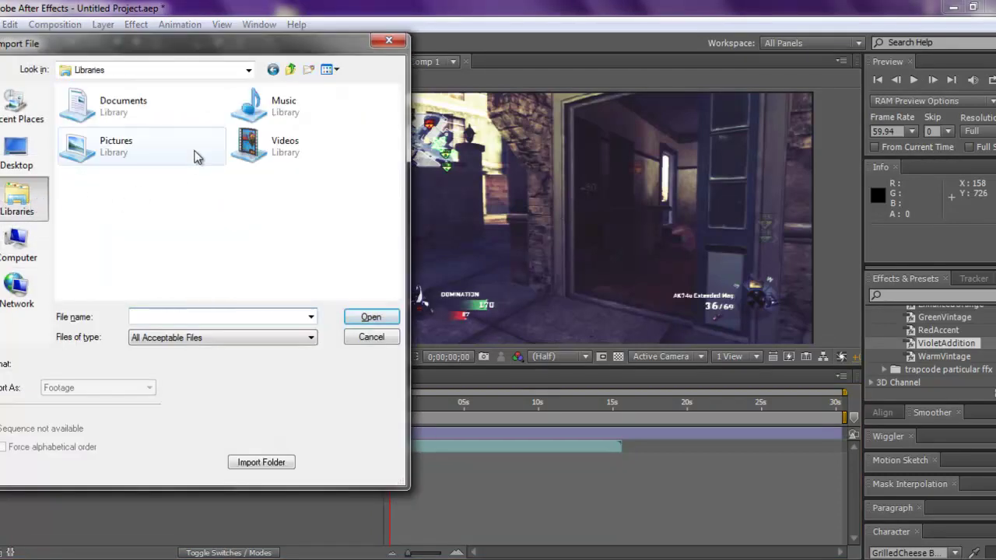
{"action": "double_click", "coordinate": [265, 105]}
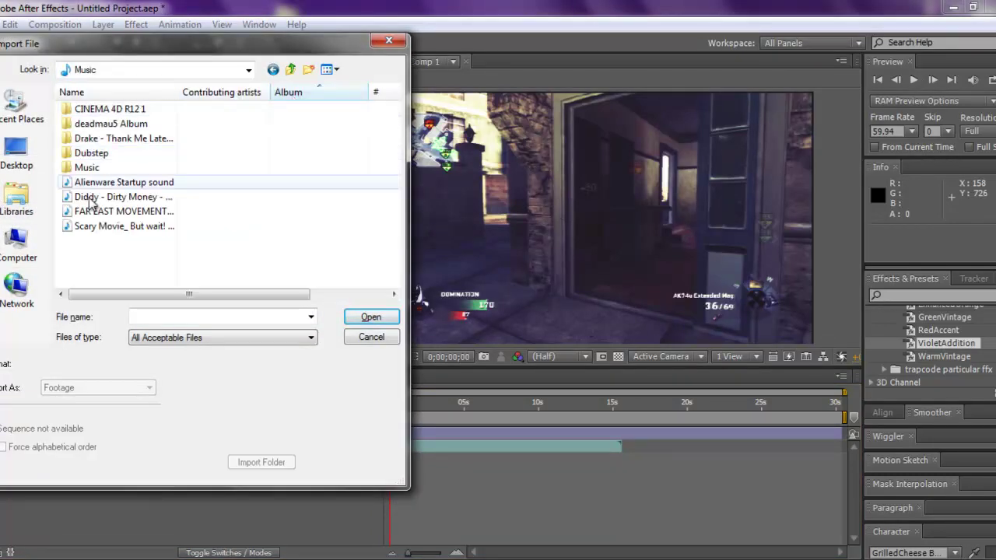
{"action": "left_click", "coordinate": [101, 255]}
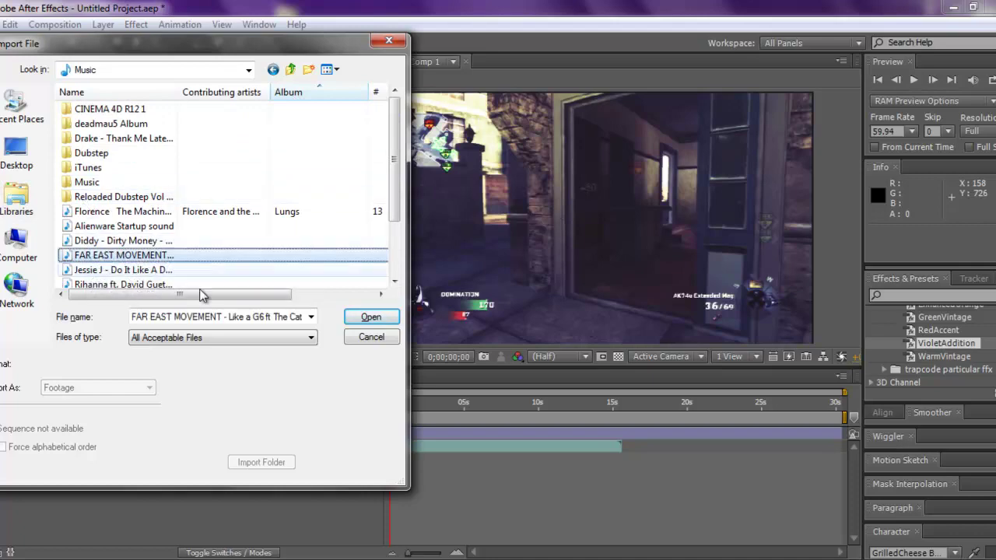
{"action": "left_click", "coordinate": [370, 317]}
{"action": "left_click_drag", "start_coordinate": [43, 216], "coordinate": [179, 486]}
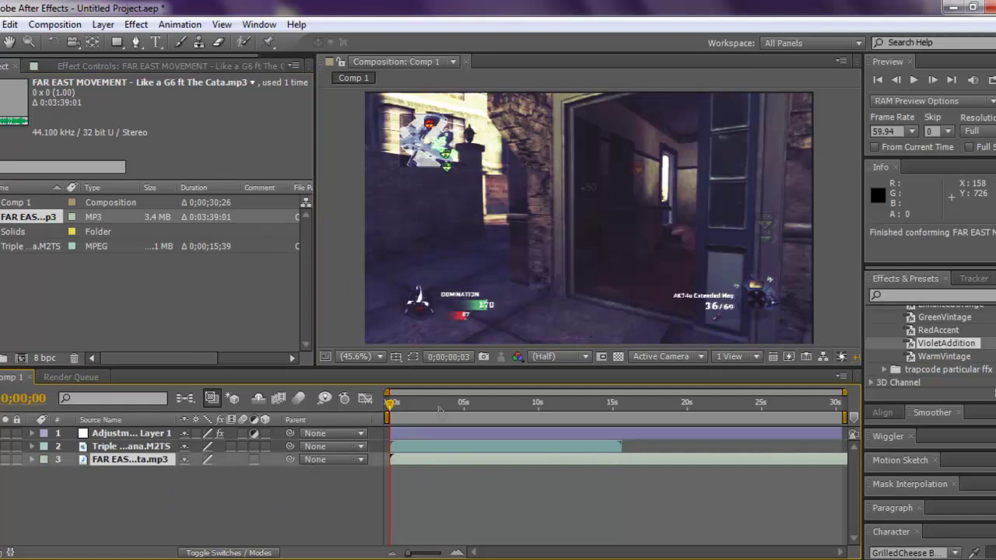
{"action": "left_click_drag", "start_coordinate": [387, 402], "coordinate": [391, 402]}
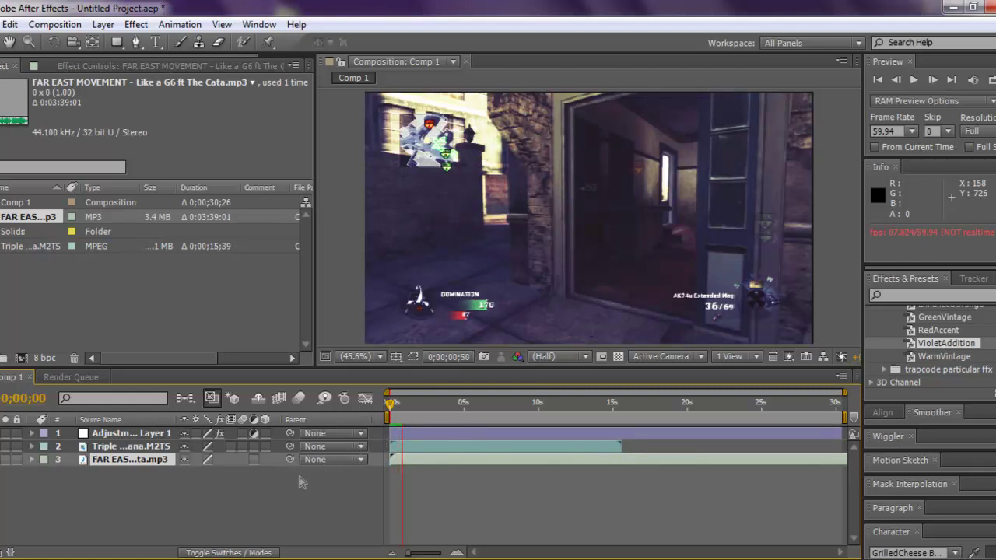
{"action": "left_click", "coordinate": [389, 406]}
{"action": "left_click", "coordinate": [153, 476]}
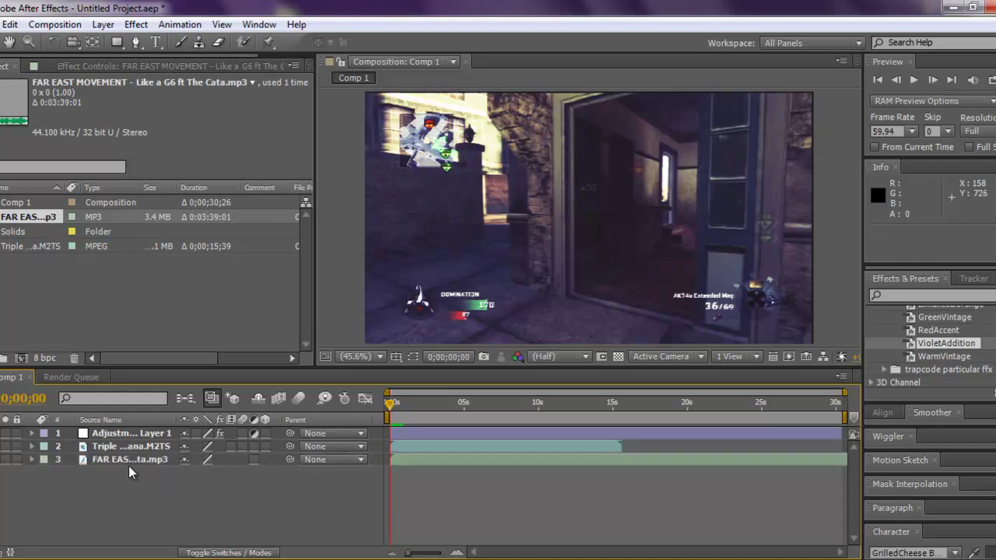
{"action": "left_click", "coordinate": [129, 462]}
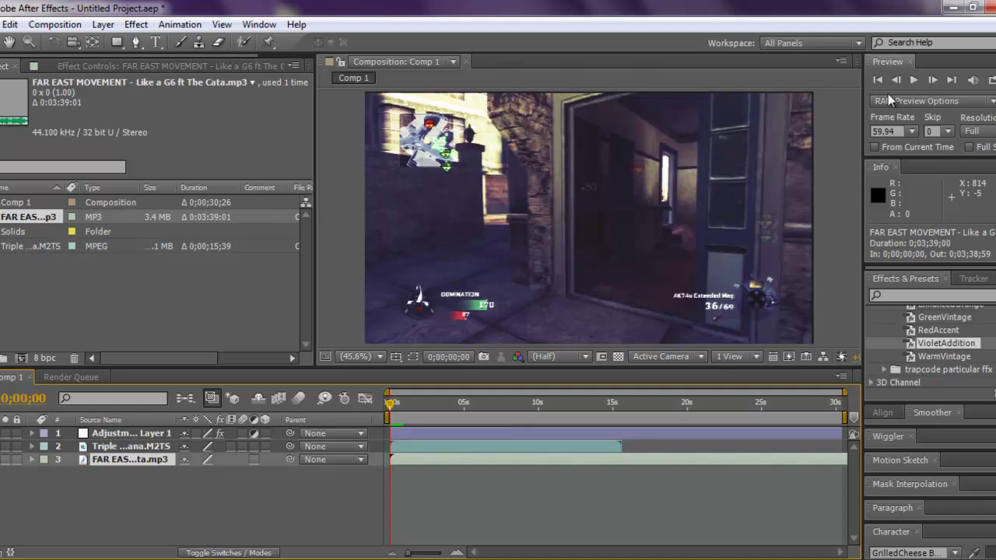
{"action": "left_click", "coordinate": [257, 26]}
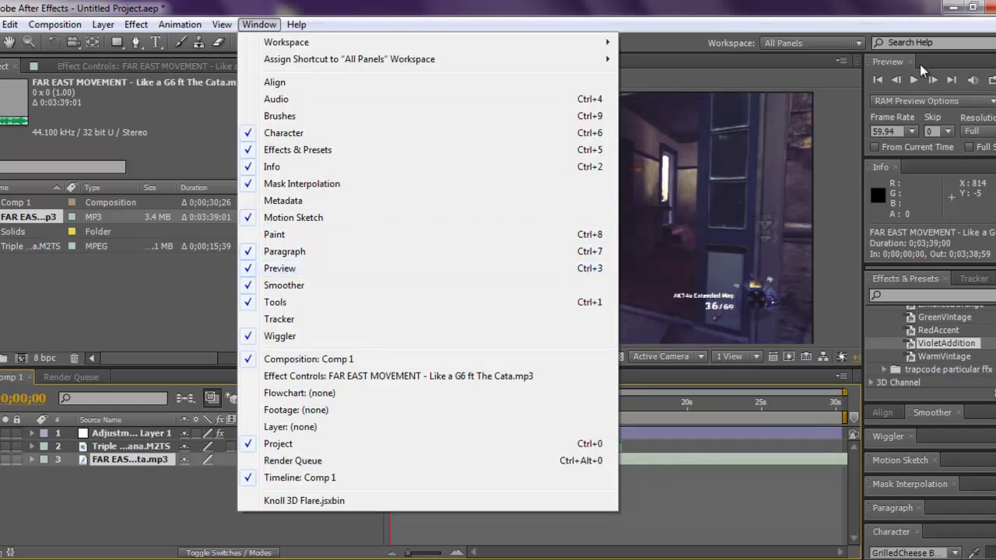
{"action": "left_click", "coordinate": [896, 76]}
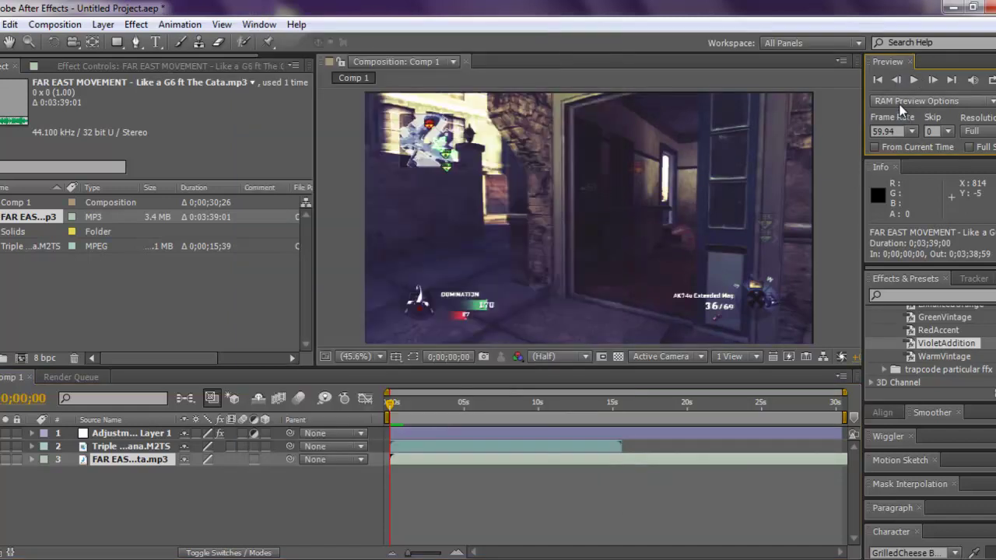
{"action": "left_click", "coordinate": [899, 102]}
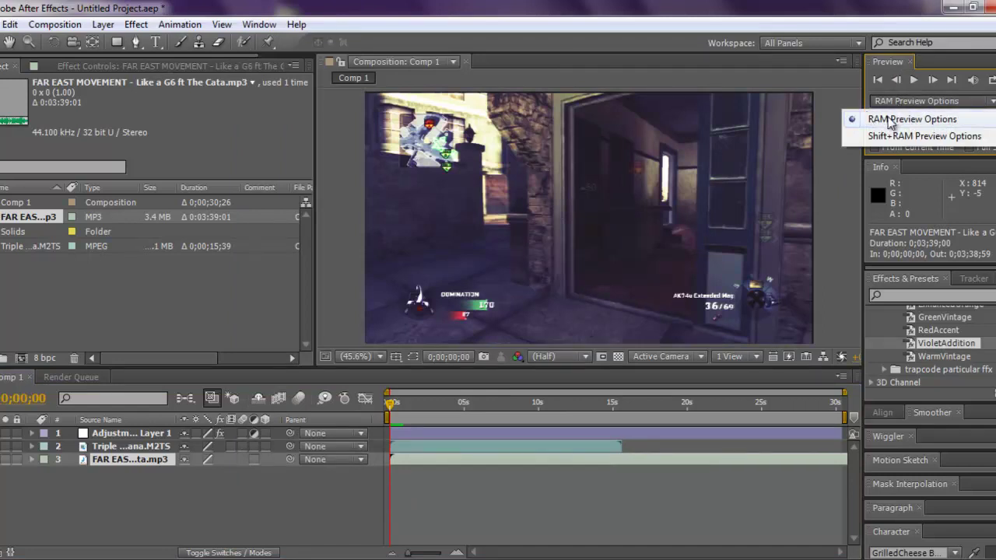
{"action": "left_click", "coordinate": [889, 121]}
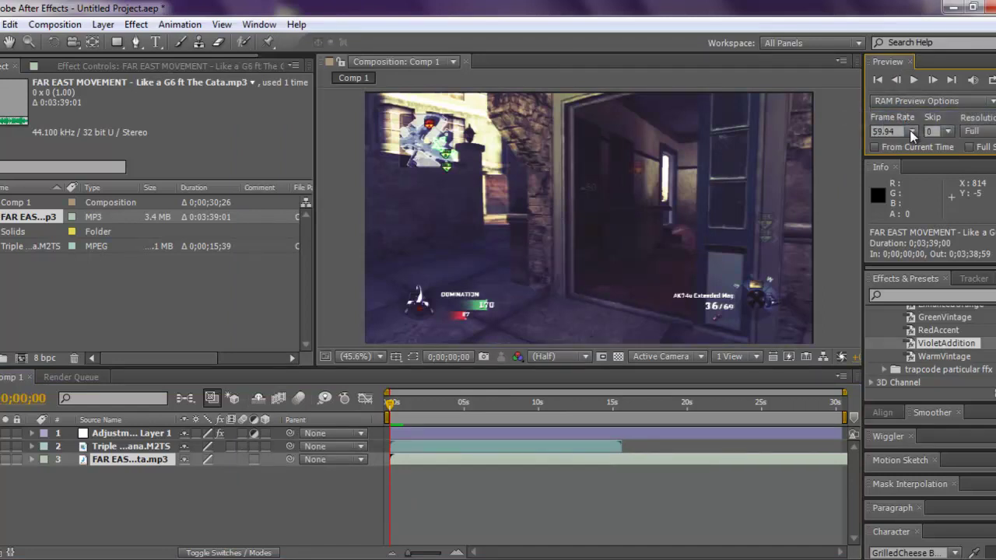
{"action": "left_click", "coordinate": [911, 131]}
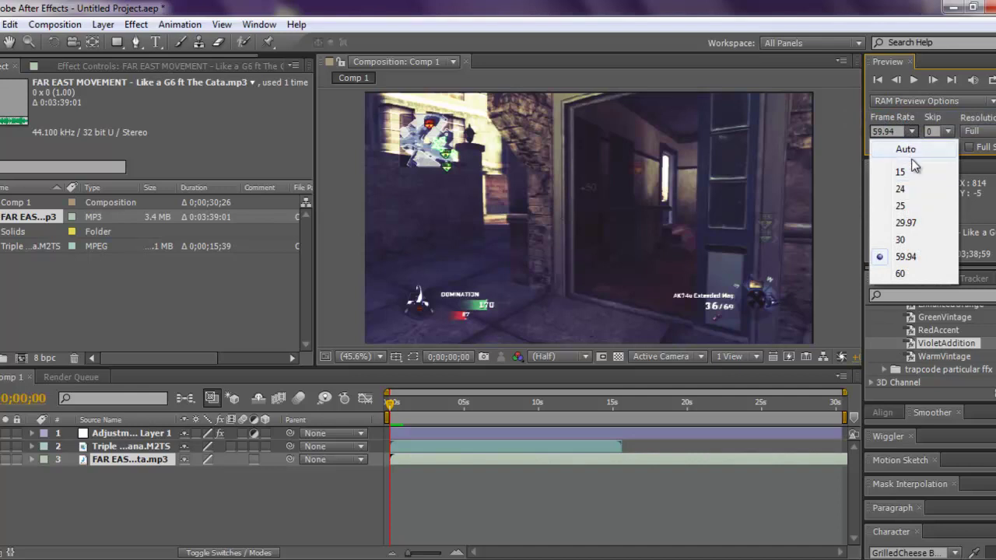
{"action": "left_click", "coordinate": [913, 132]}
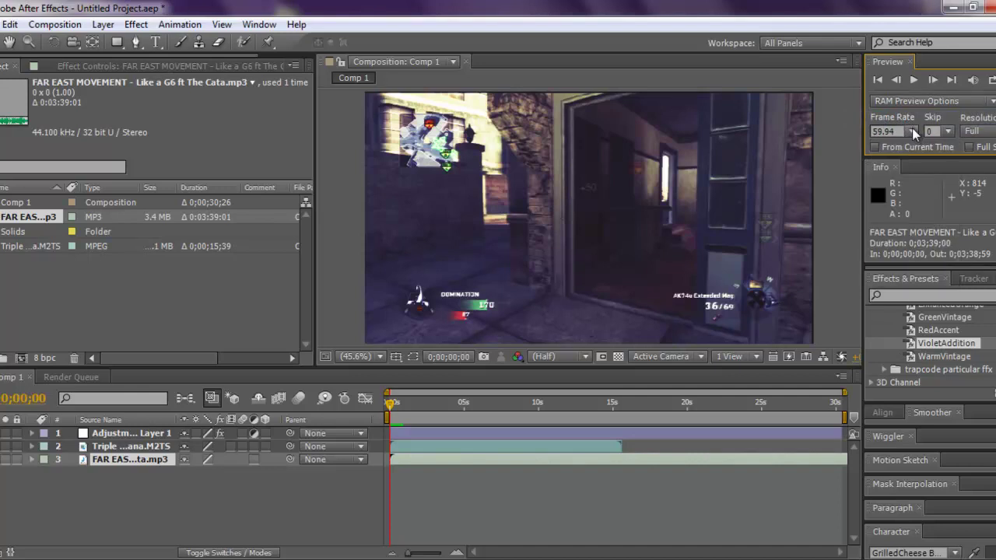
{"action": "left_click", "coordinate": [464, 491]}
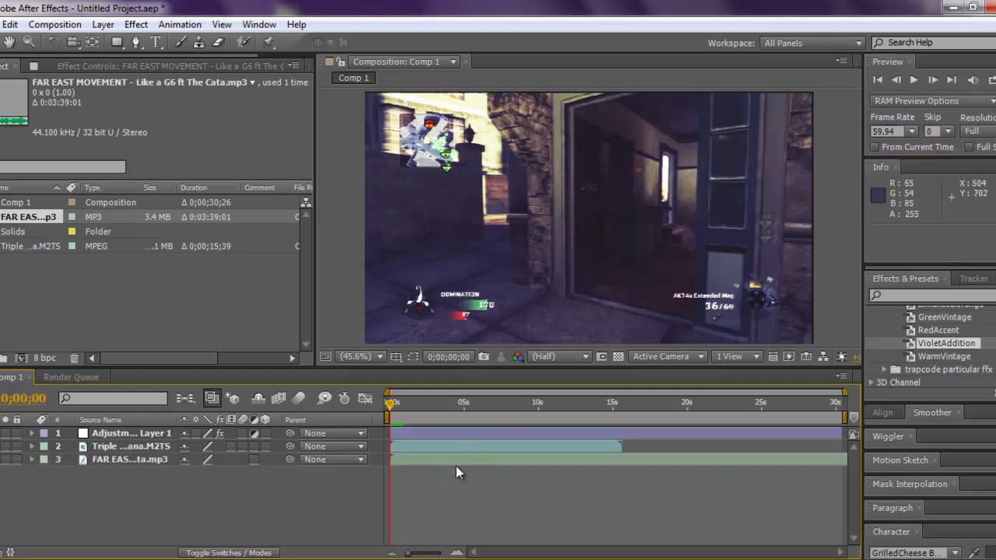
{"action": "right_click", "coordinate": [463, 481]}
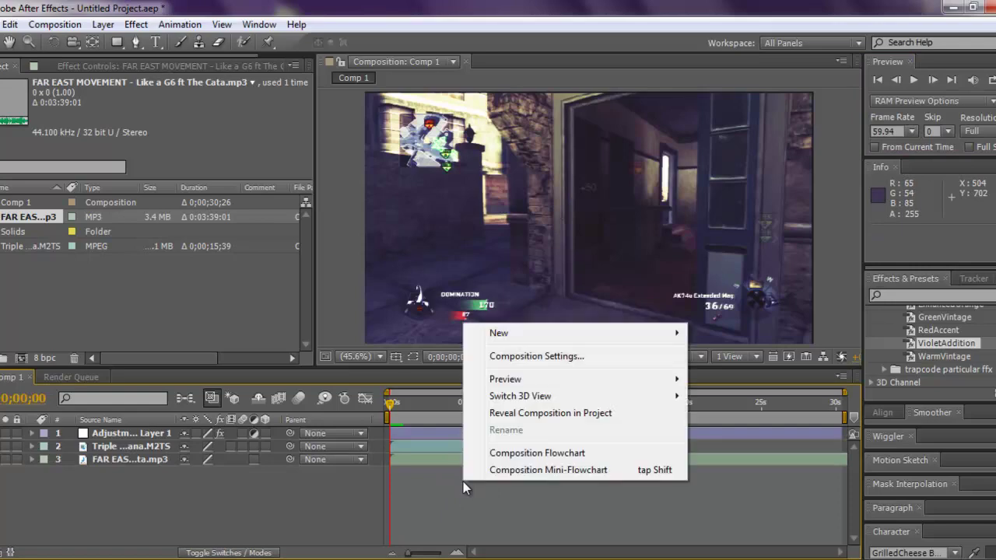
{"action": "left_click", "coordinate": [509, 353]}
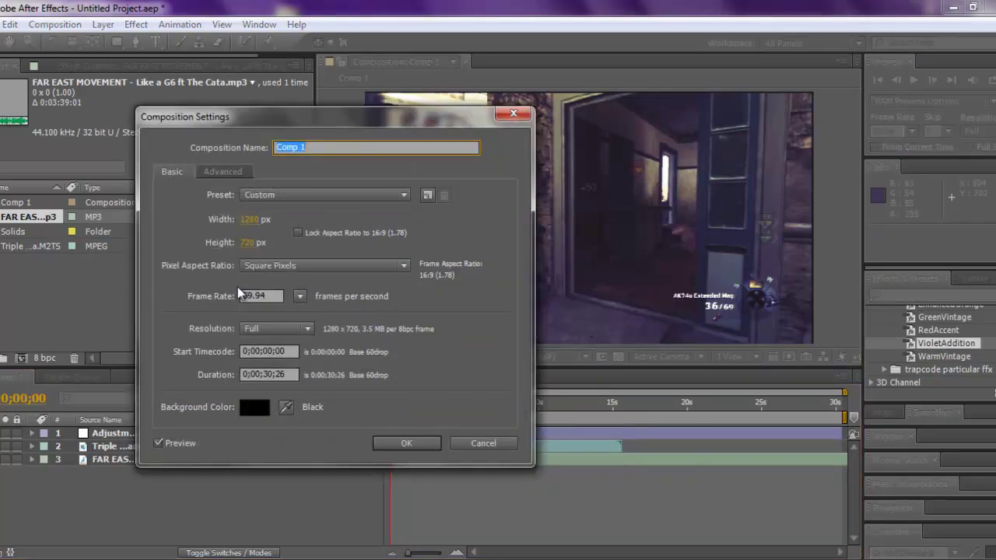
{"action": "left_click", "coordinate": [481, 444]}
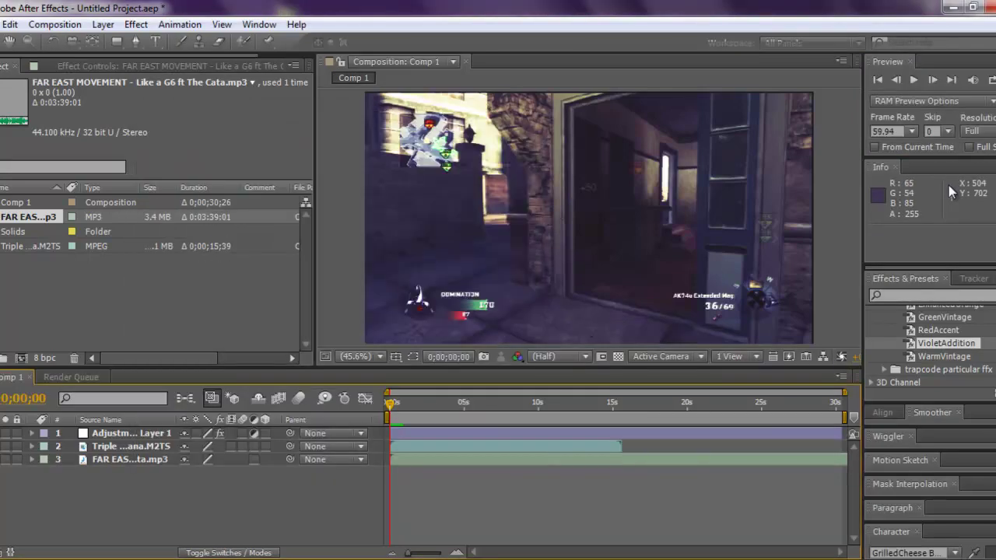
{"action": "left_click", "coordinate": [910, 131]}
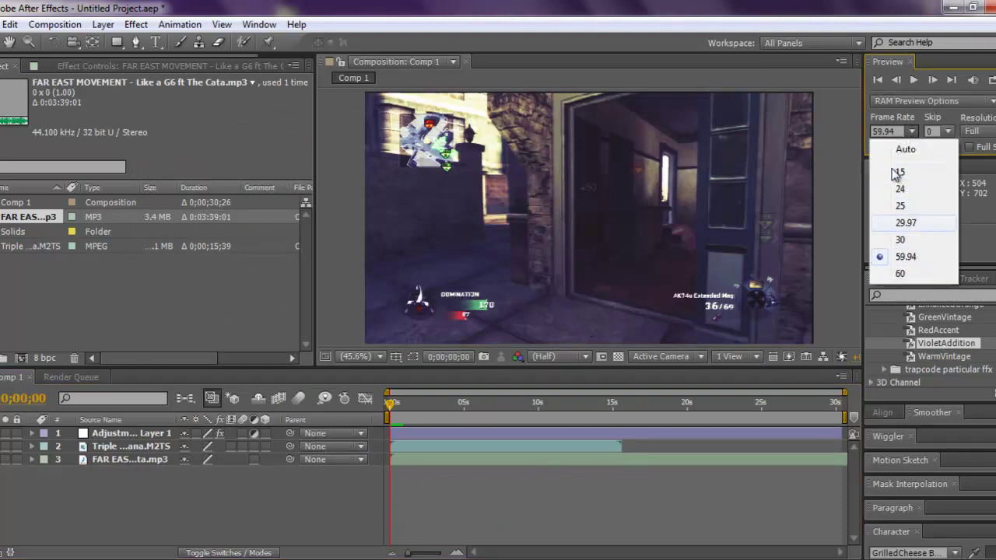
{"action": "left_click", "coordinate": [900, 132]}
{"action": "left_click", "coordinate": [943, 132]}
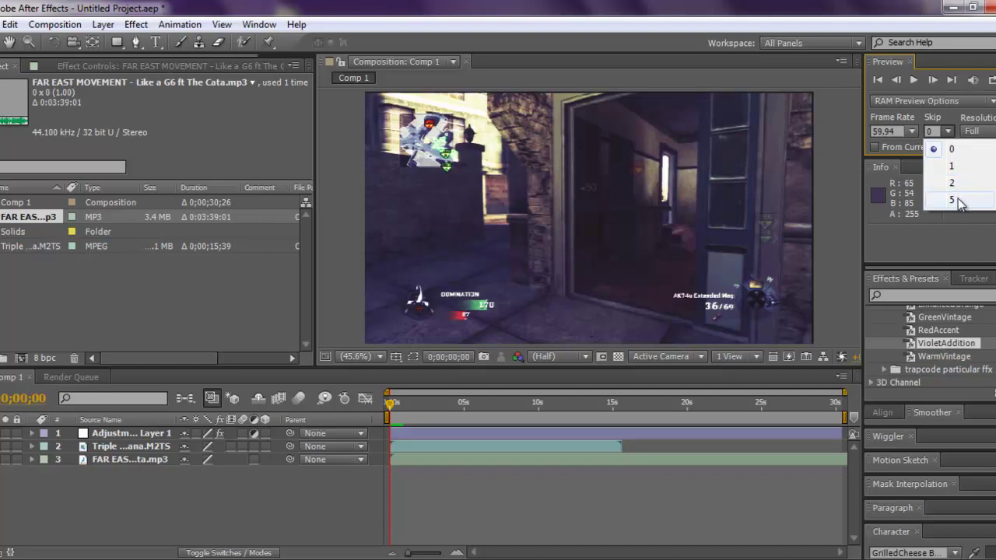
{"action": "left_click", "coordinate": [953, 149]}
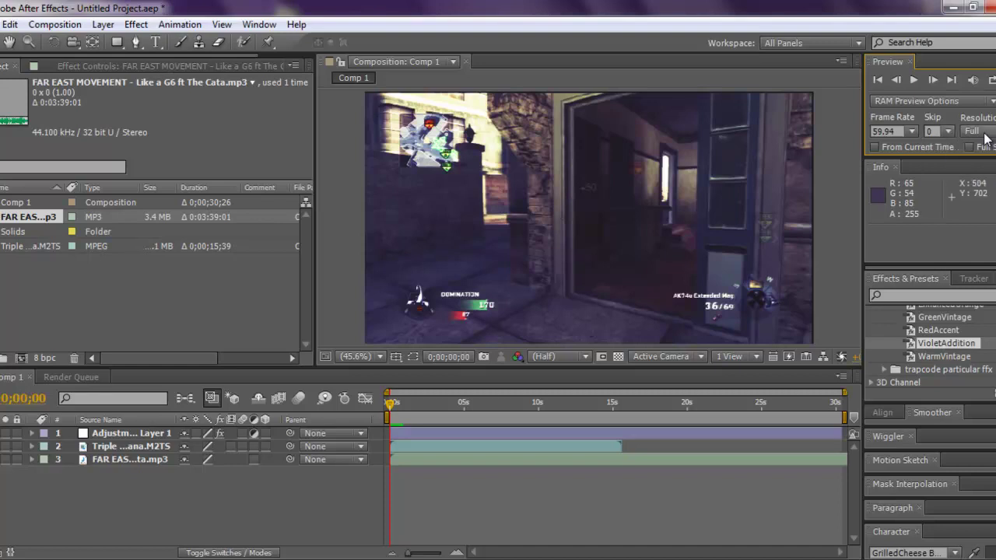
{"action": "left_click", "coordinate": [976, 132]}
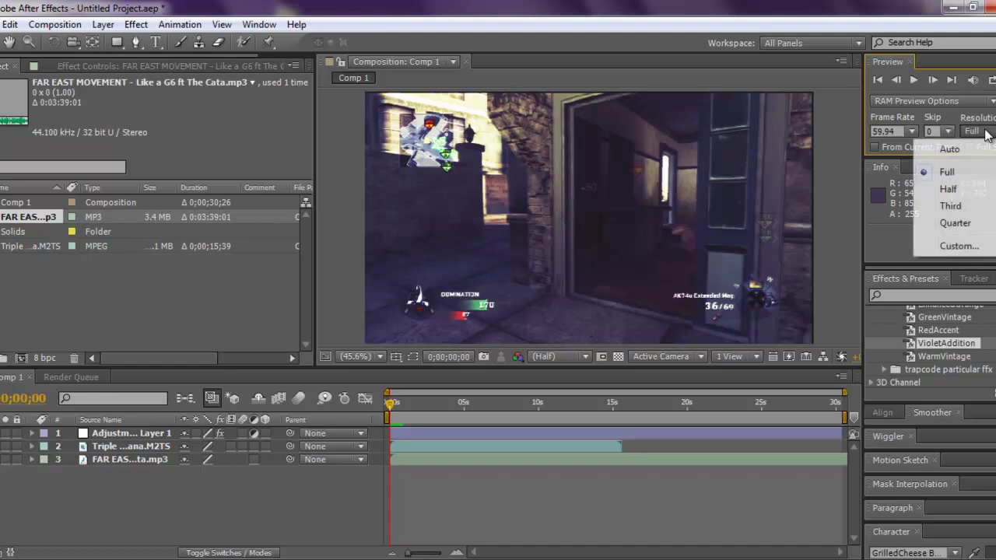
{"action": "left_click", "coordinate": [947, 172]}
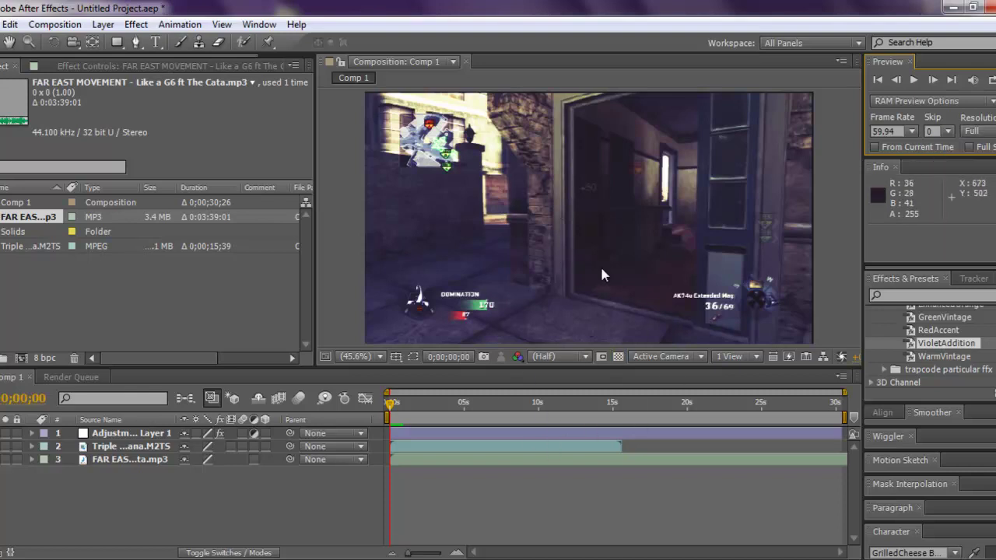
{"action": "left_click", "coordinate": [981, 132]}
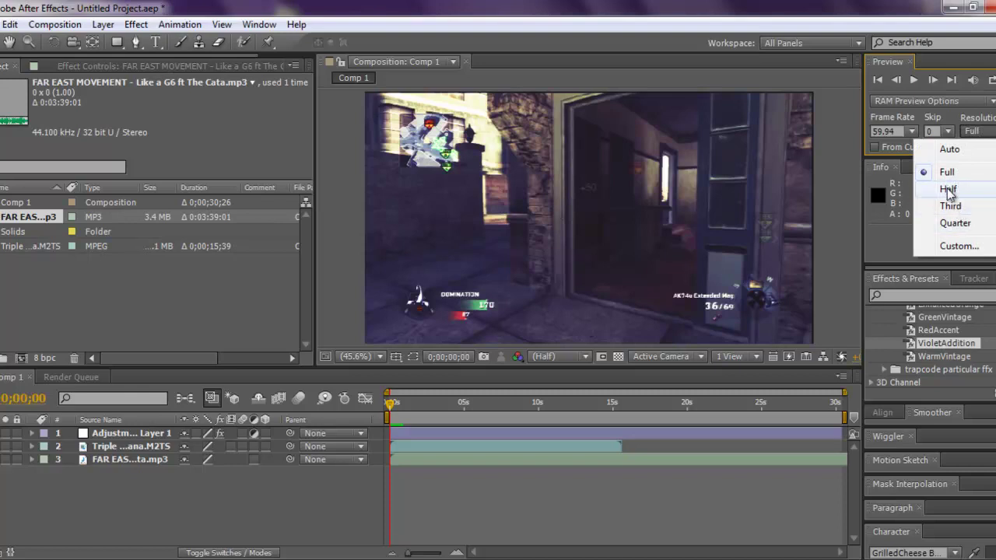
{"action": "left_click", "coordinate": [895, 234]}
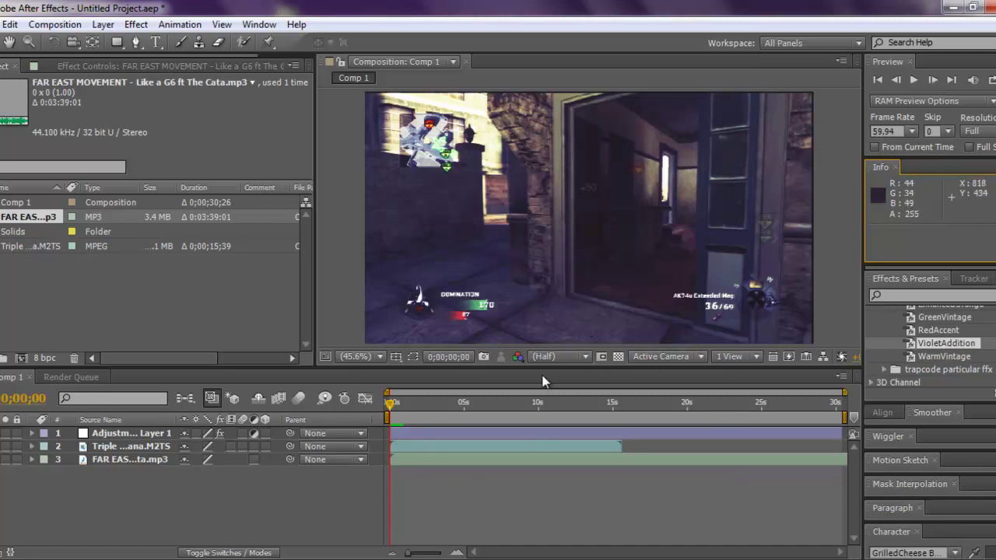
Run a RAM preview of Comp 1 from the start, then stop it.
{"action": "left_click", "coordinate": [518, 419]}
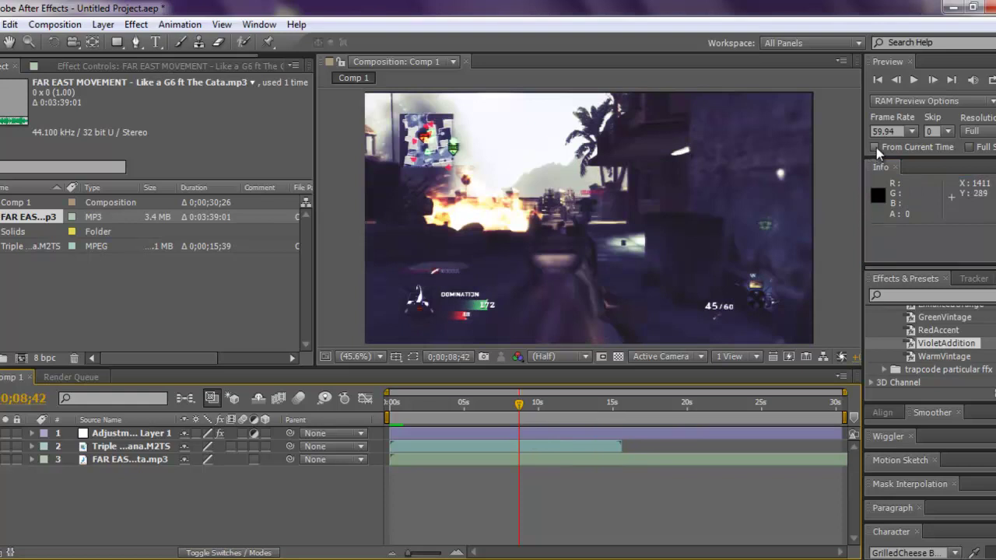
{"action": "left_click", "coordinate": [875, 148]}
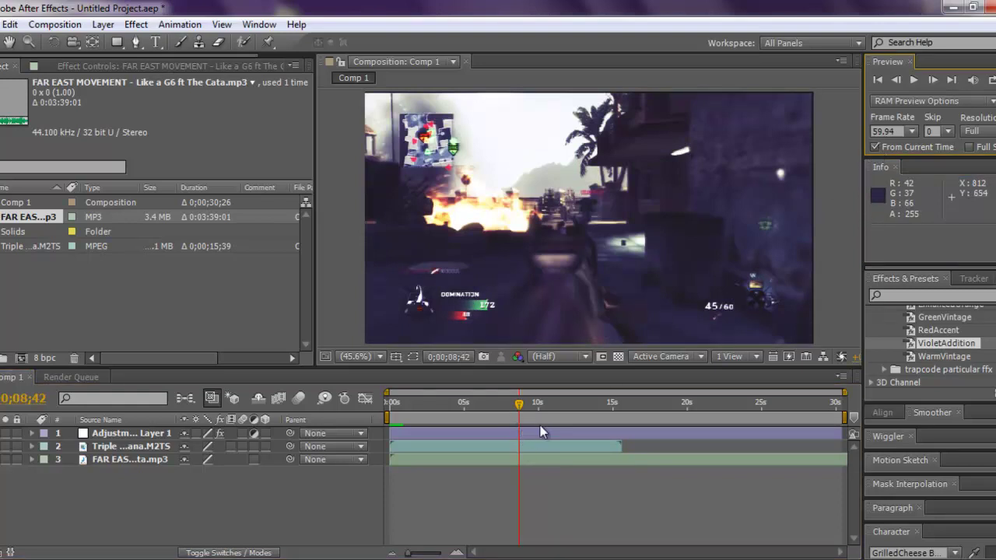
{"action": "left_click", "coordinate": [882, 147]}
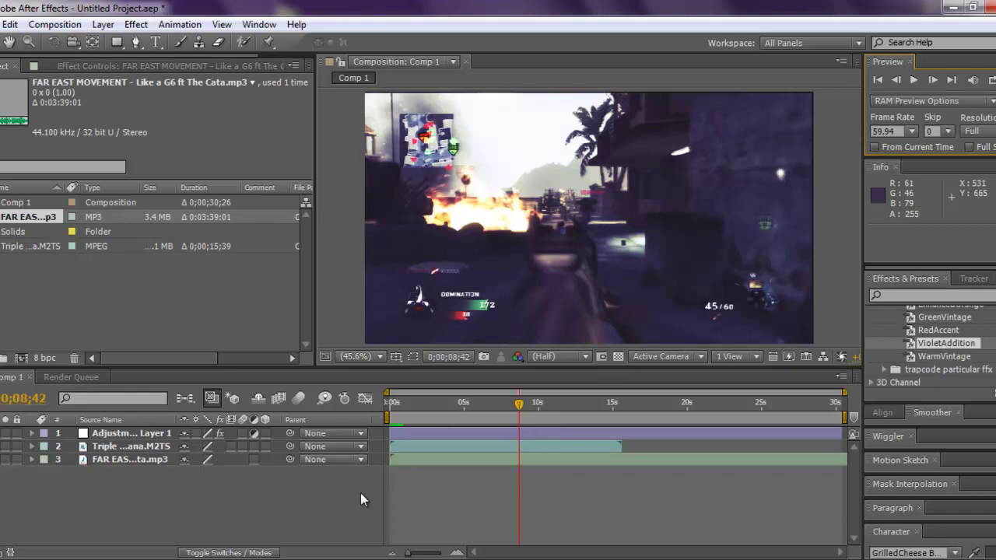
{"action": "left_click", "coordinate": [391, 409]}
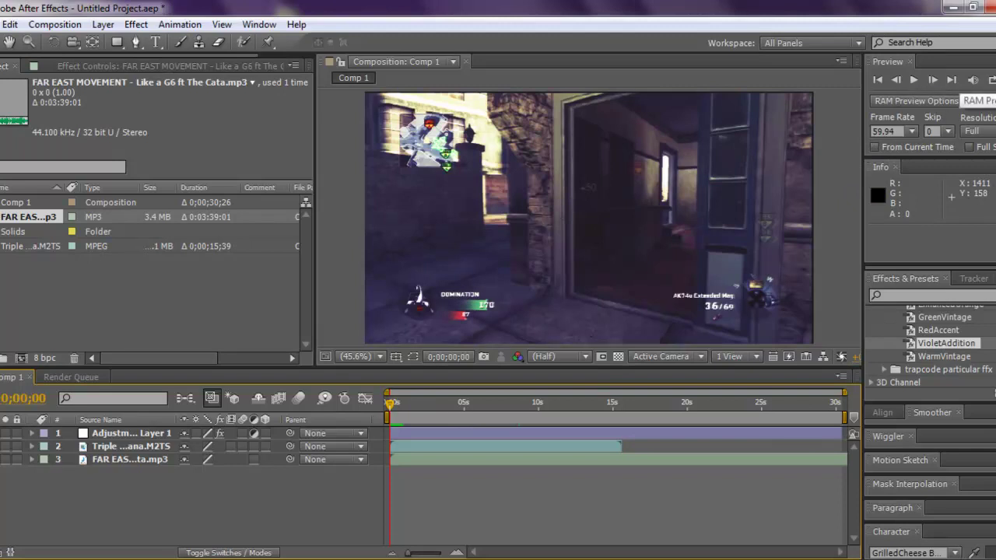
{"action": "left_click", "coordinate": [989, 80]}
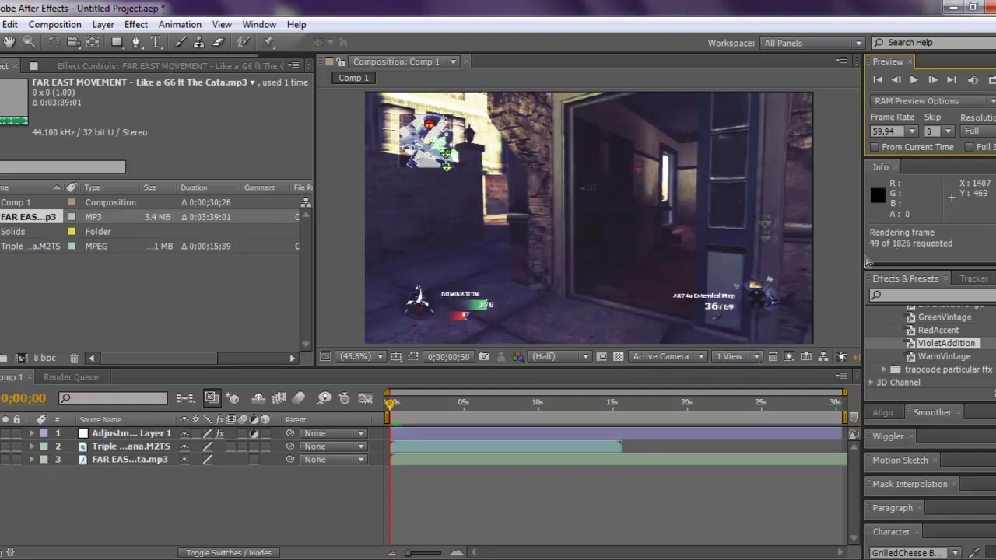
{"action": "left_click", "coordinate": [913, 82]}
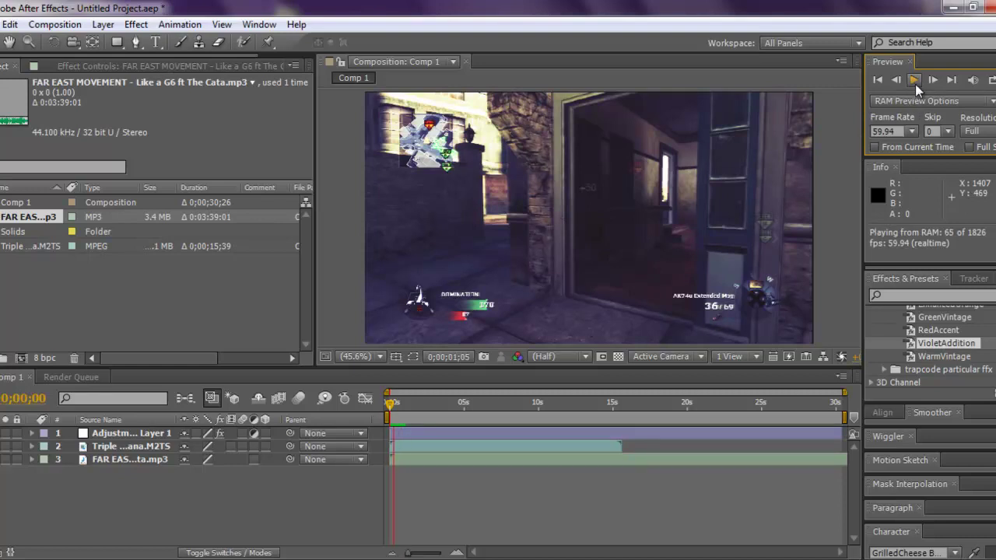
{"action": "left_click", "coordinate": [915, 86]}
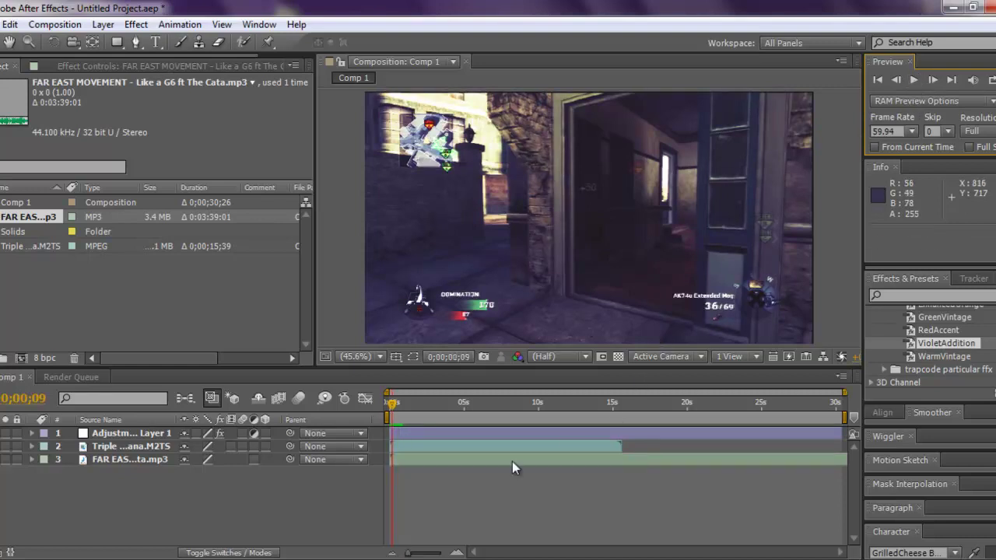
Shorten the work area to 0;00;00;00–0;00;04;38.
{"action": "left_click_drag", "start_coordinate": [392, 403], "coordinate": [387, 403]}
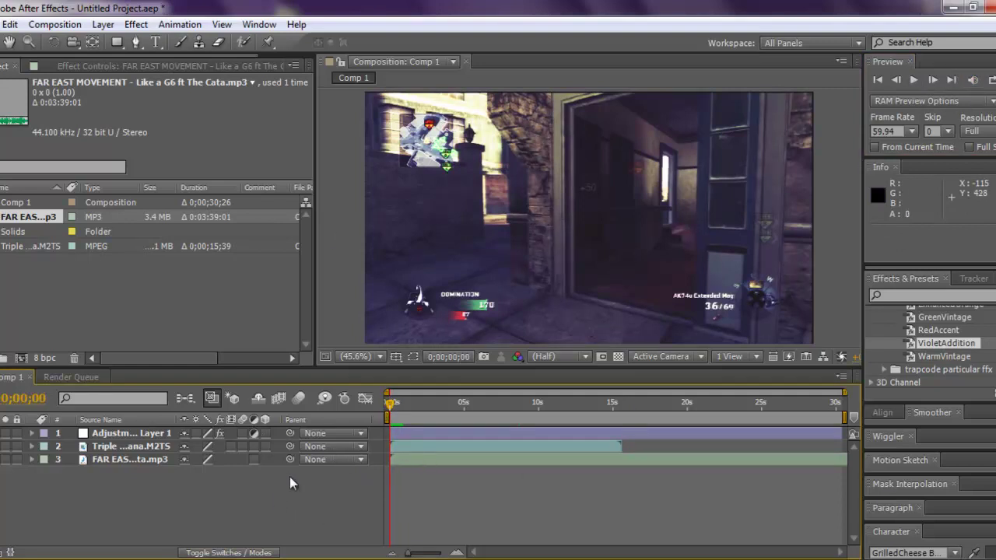
{"action": "left_click_drag", "start_coordinate": [844, 417], "coordinate": [461, 421]}
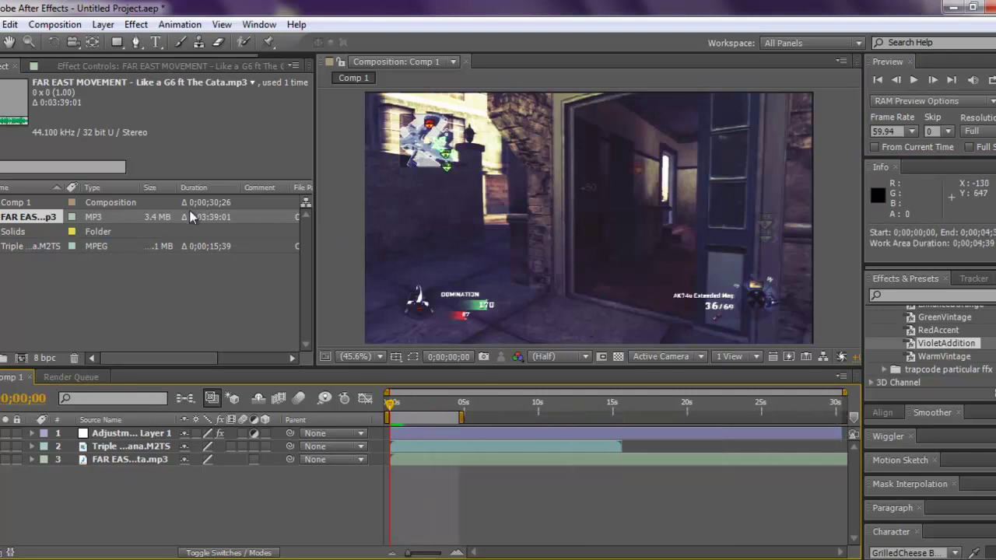
{"action": "left_click", "coordinate": [59, 28]}
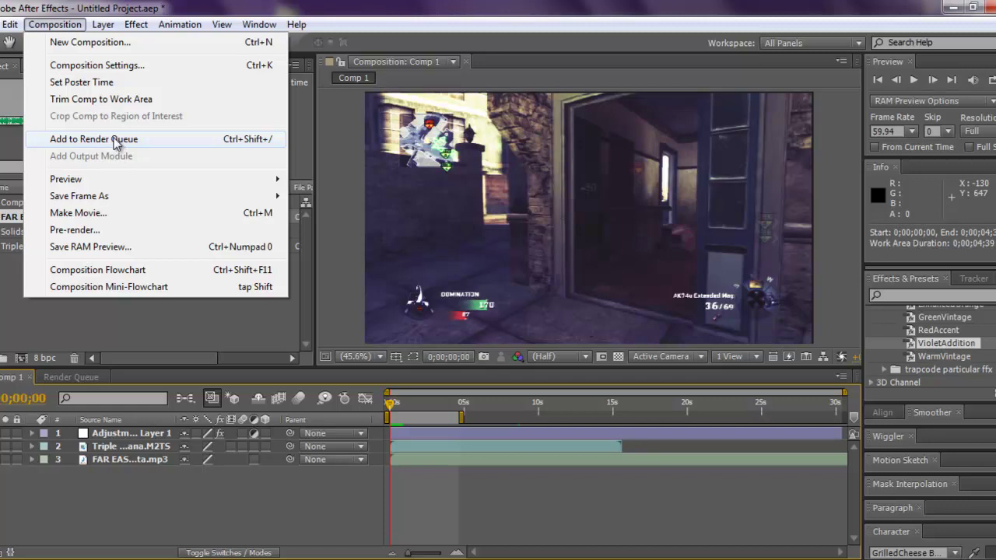
Add Comp 1 to the Render Queue, keeping Best Settings as its render settings.
{"action": "left_click", "coordinate": [115, 140]}
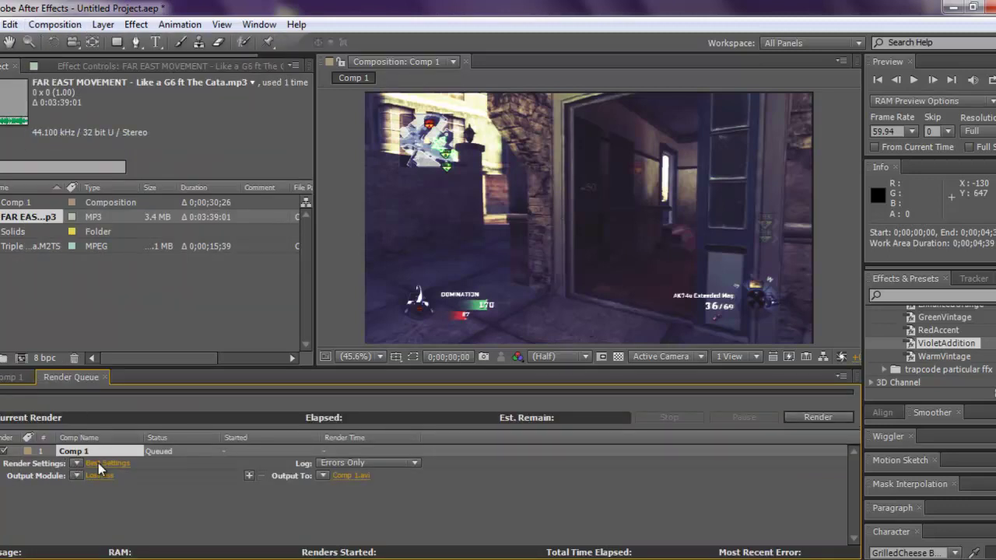
{"action": "left_click", "coordinate": [76, 463]}
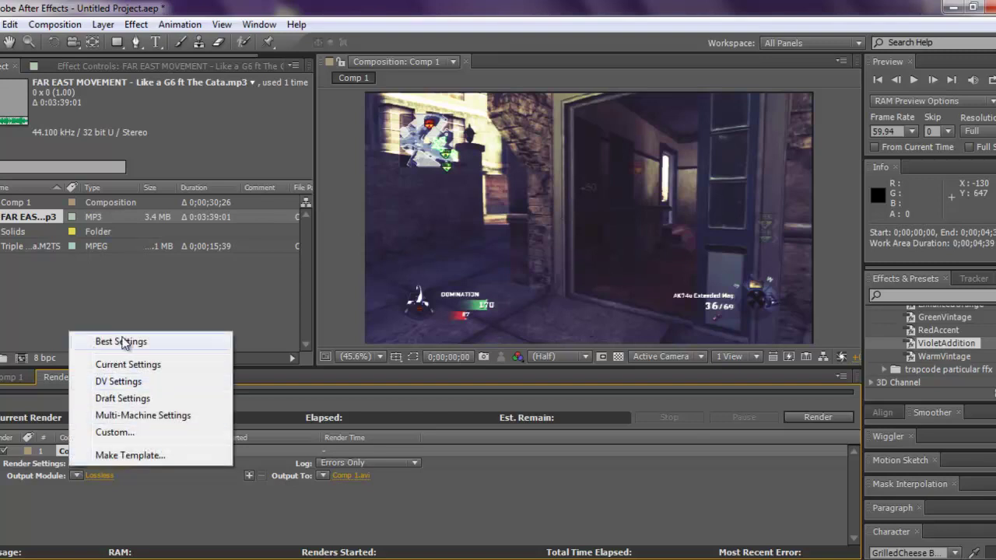
{"action": "left_click", "coordinate": [195, 527]}
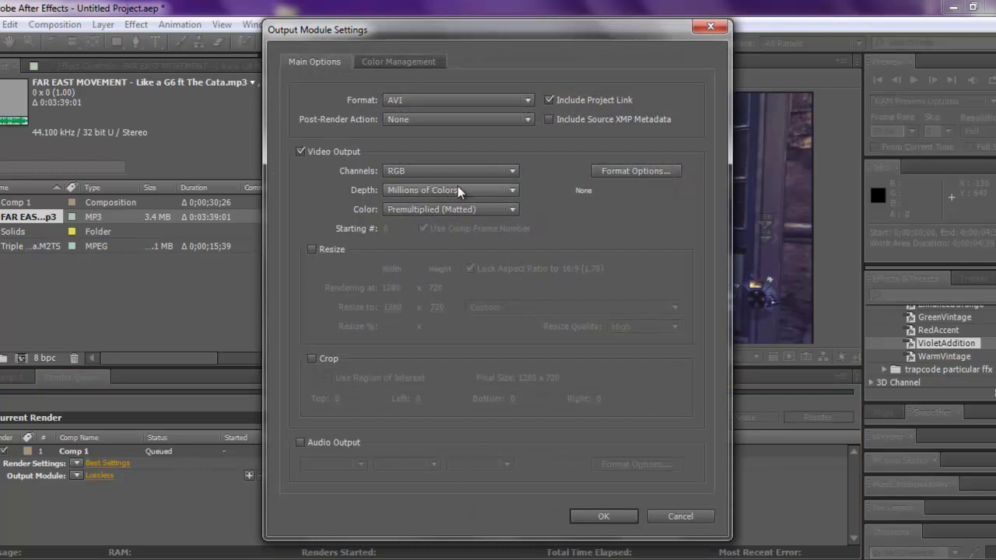
Switch the output module format from AVI to QuickTime.
{"action": "left_click", "coordinate": [459, 100]}
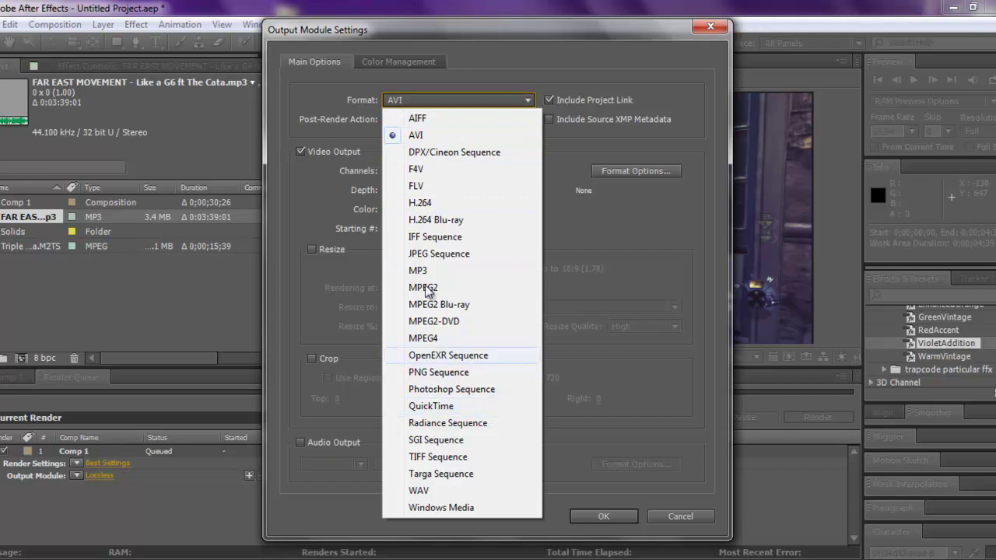
{"action": "left_click", "coordinate": [439, 406]}
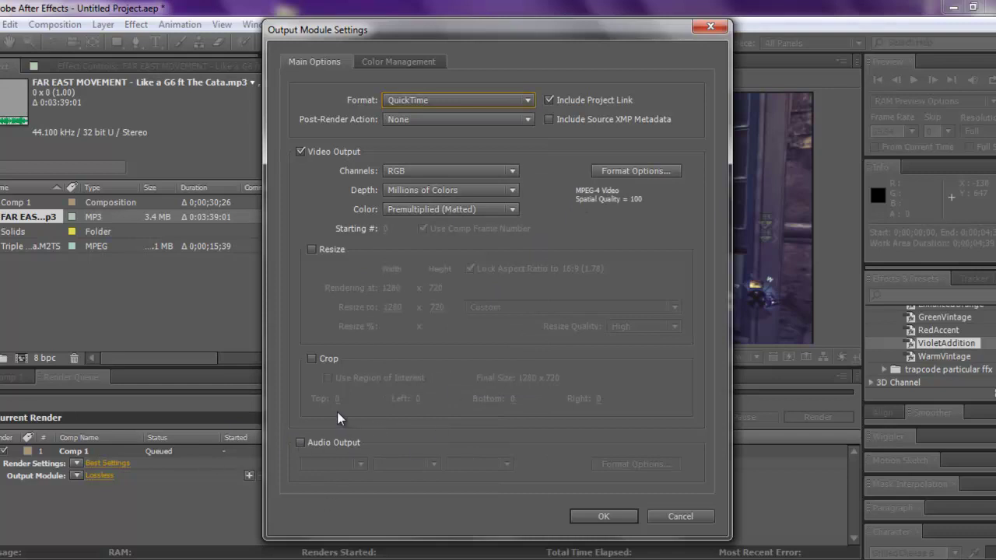
Enable audio output with a 48.000 kHz sample rate.
{"action": "left_click", "coordinate": [302, 443]}
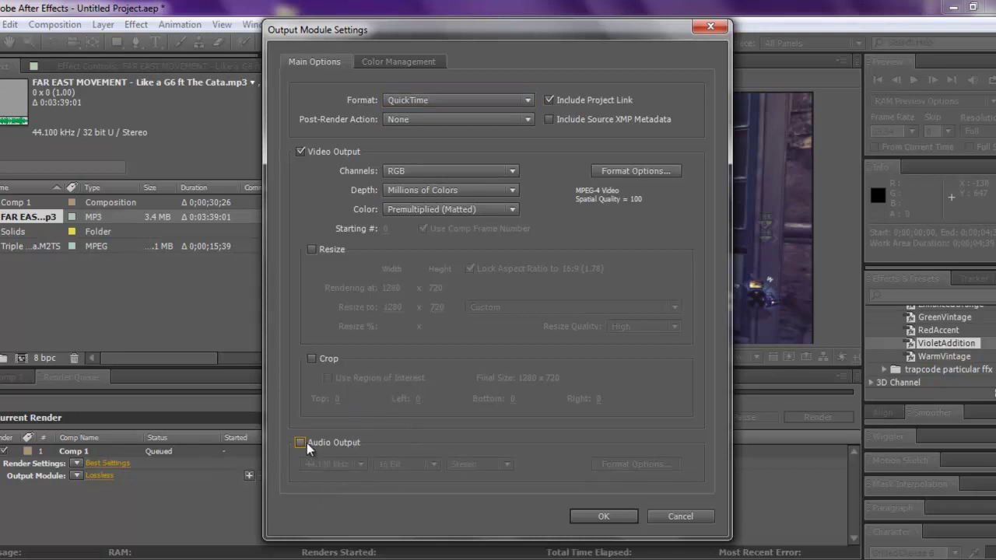
{"action": "left_click", "coordinate": [301, 443]}
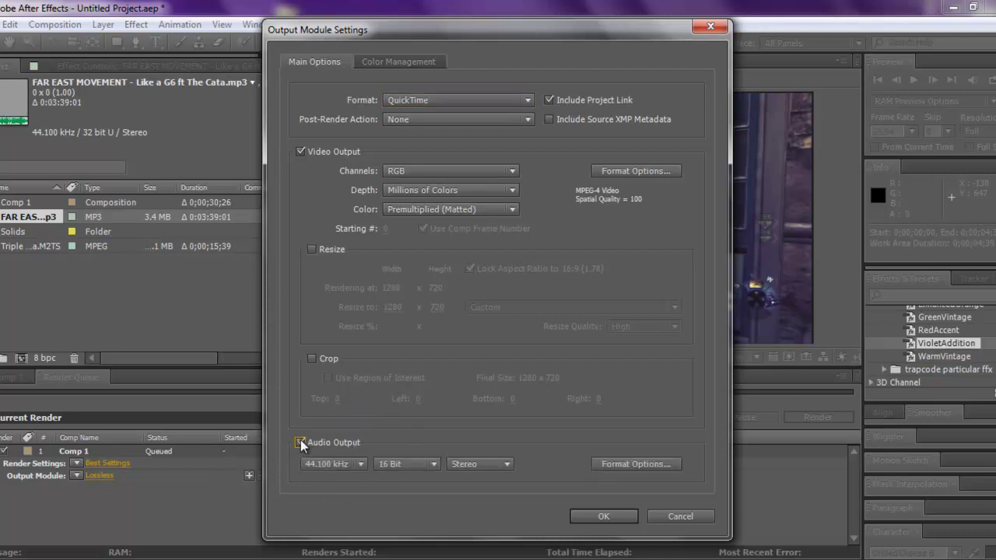
{"action": "left_click", "coordinate": [342, 464]}
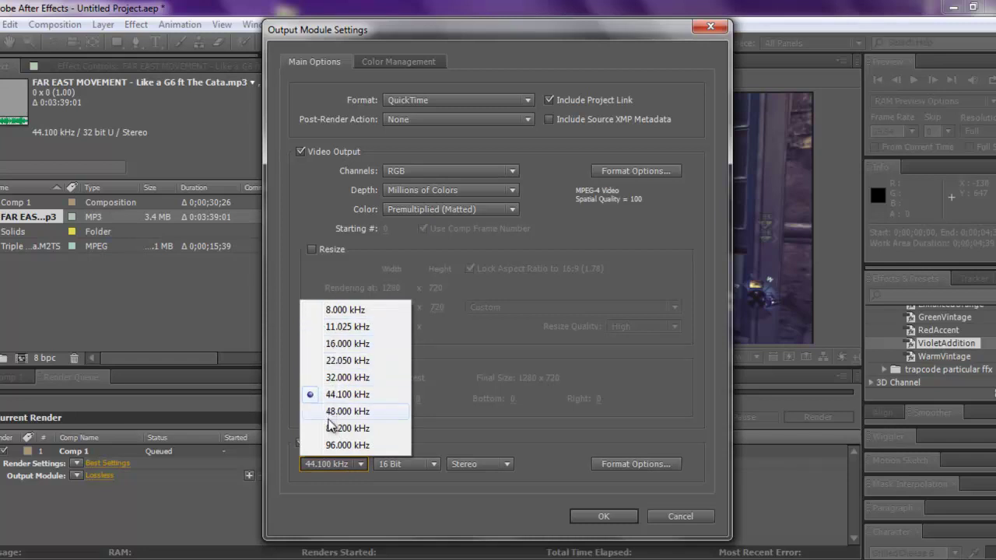
{"action": "left_click", "coordinate": [364, 412]}
{"action": "left_click", "coordinate": [329, 464]}
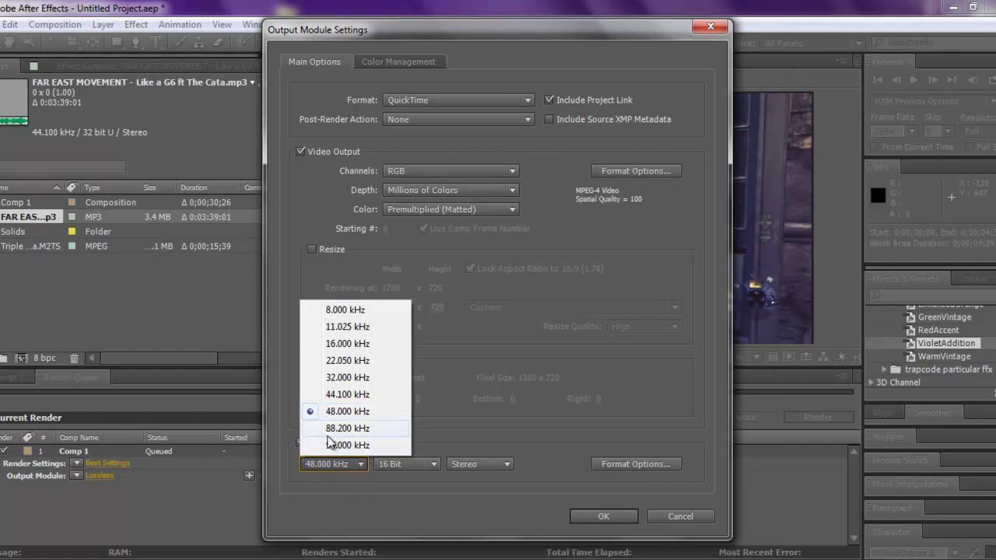
{"action": "left_click", "coordinate": [329, 428]}
{"action": "left_click", "coordinate": [322, 463]}
{"action": "left_click", "coordinate": [322, 412]}
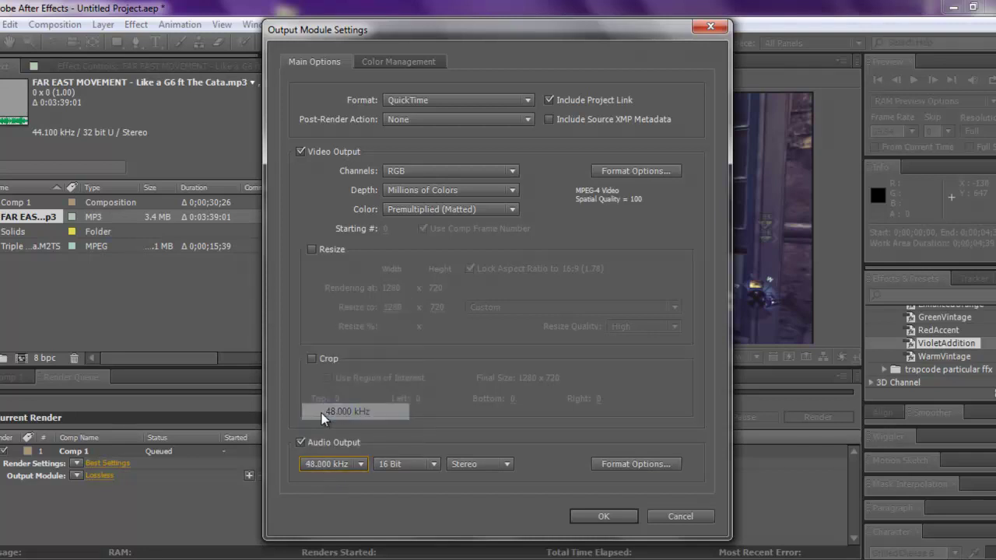
{"action": "left_click", "coordinate": [311, 464]}
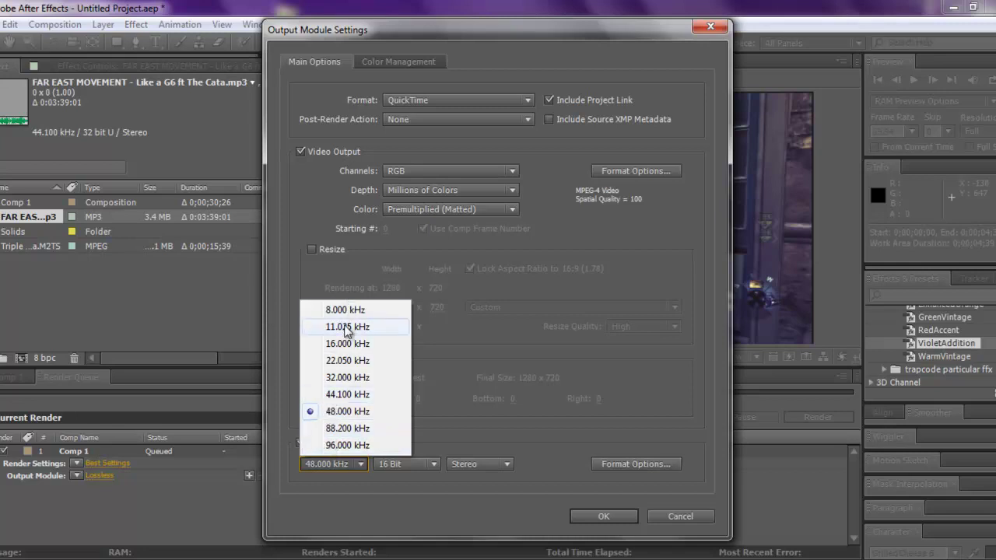
{"action": "left_click", "coordinate": [333, 484]}
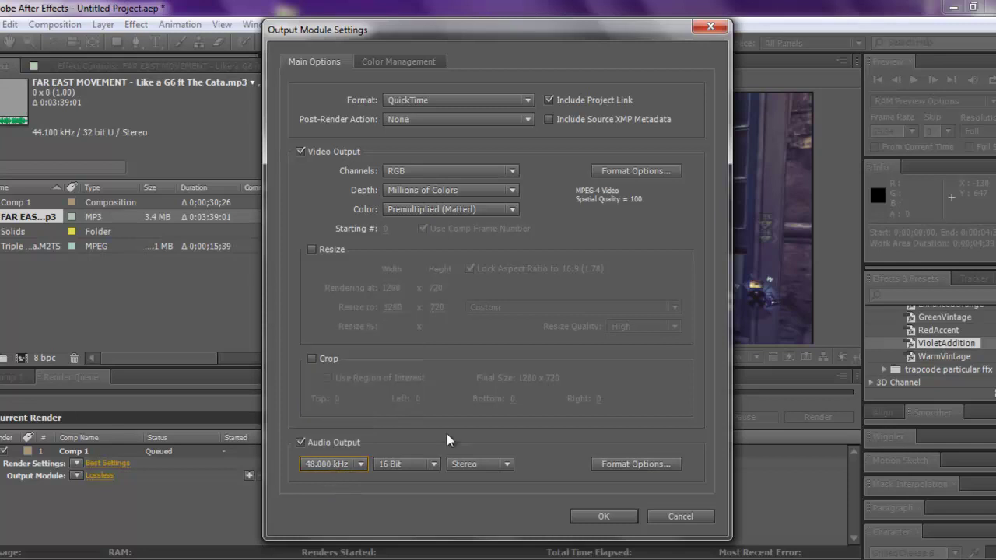
Set the audio to 8 Bit depth and Stereo channels.
{"action": "left_click", "coordinate": [385, 468]}
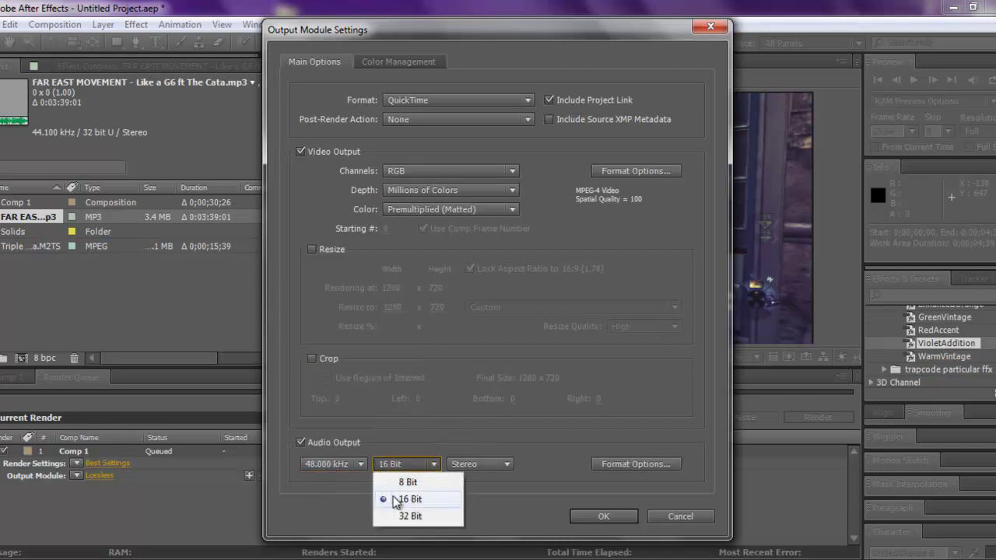
{"action": "left_click", "coordinate": [340, 464]}
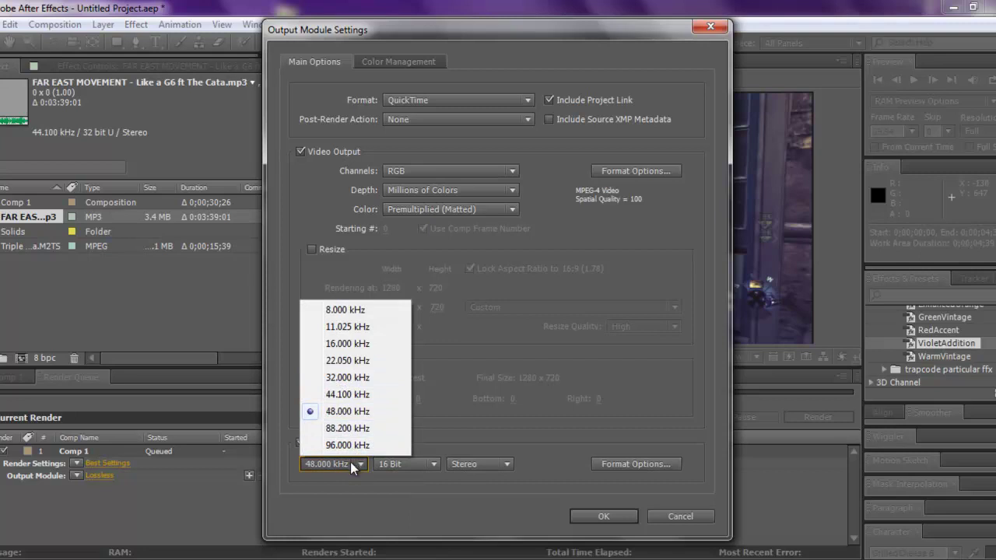
{"action": "left_click", "coordinate": [405, 461]}
{"action": "left_click", "coordinate": [403, 463]}
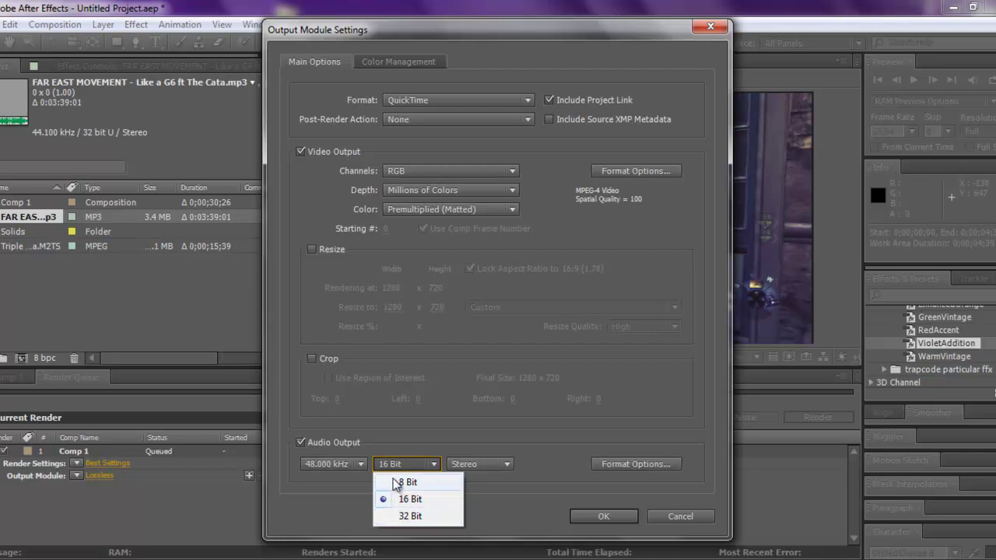
{"action": "left_click", "coordinate": [398, 483]}
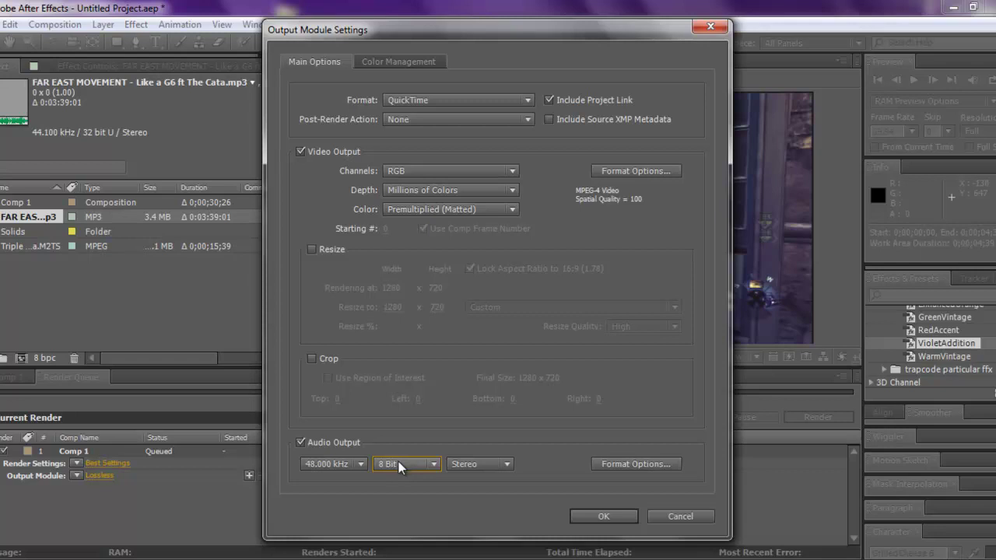
{"action": "left_click", "coordinate": [399, 462]}
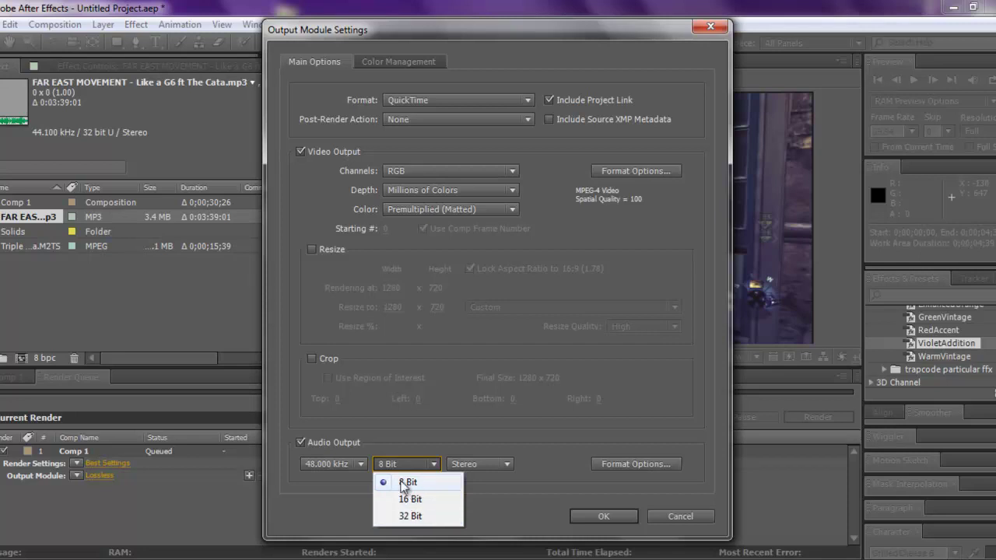
{"action": "left_click", "coordinate": [401, 484]}
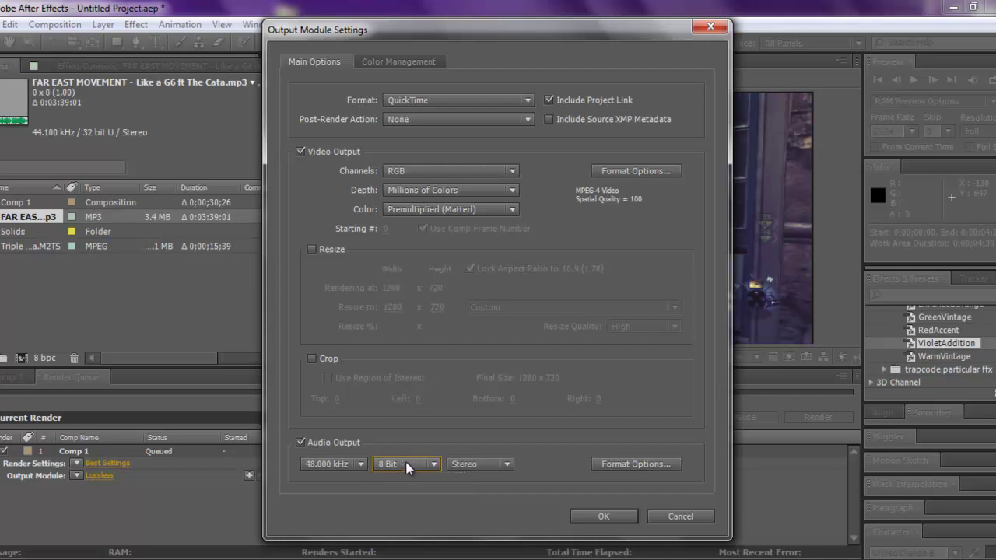
{"action": "left_click", "coordinate": [470, 459]}
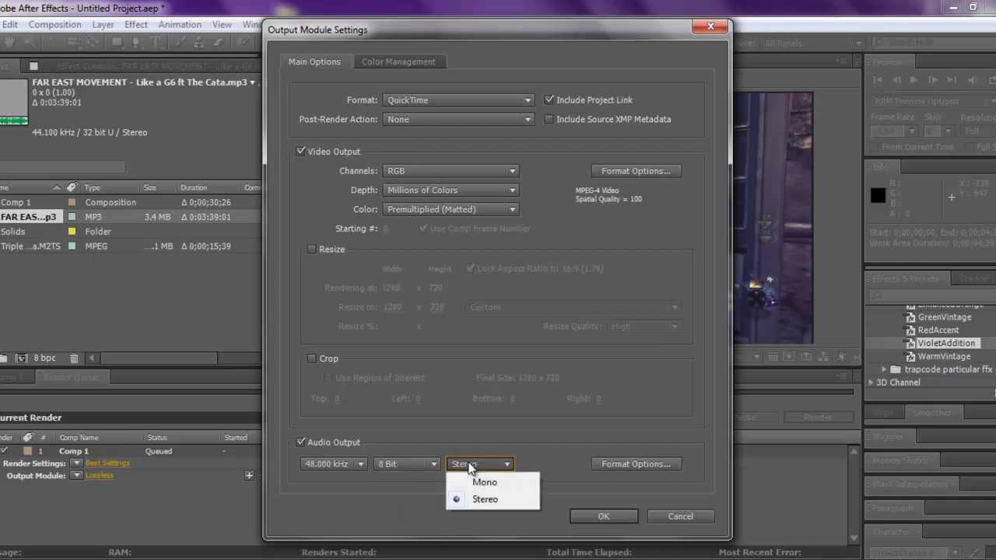
{"action": "left_click", "coordinate": [487, 500]}
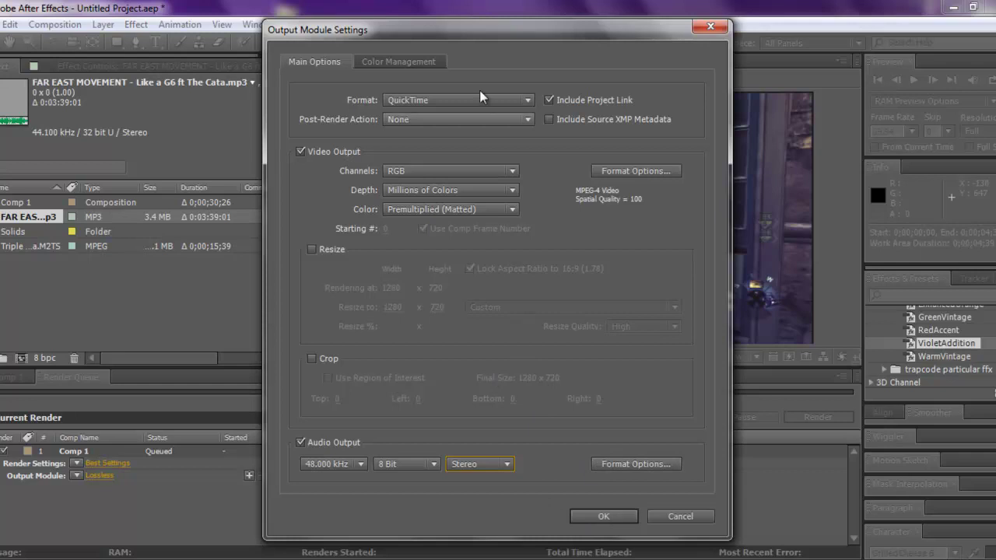
Switch the output format back to AVI and confirm the output module settings.
{"action": "left_click", "coordinate": [447, 101]}
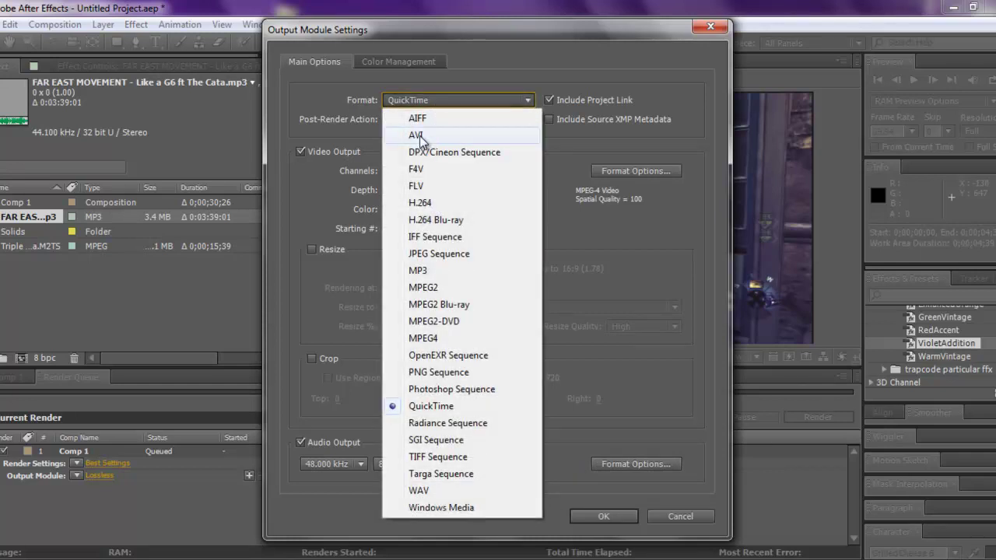
{"action": "left_click", "coordinate": [420, 135]}
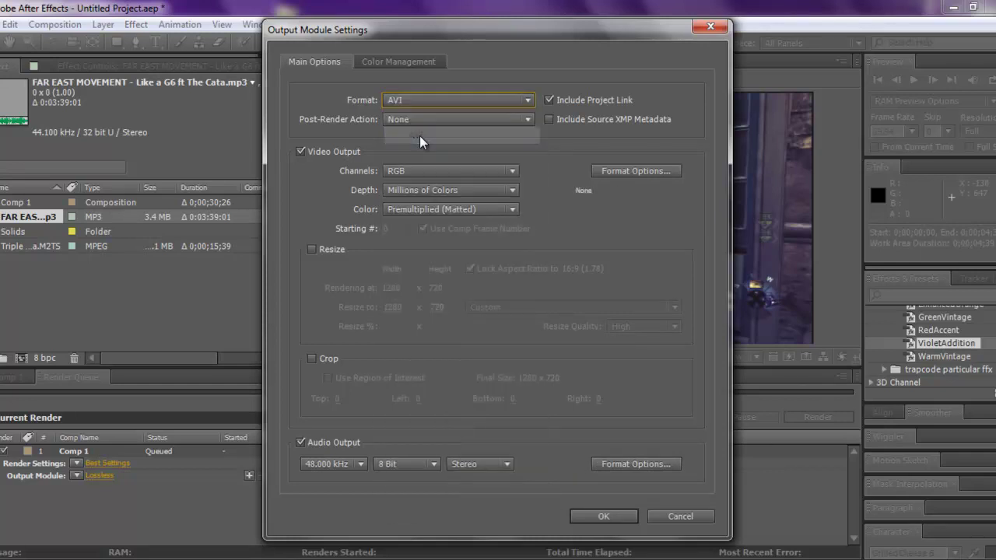
{"action": "left_click", "coordinate": [304, 443]}
{"action": "left_click", "coordinate": [304, 444]}
{"action": "left_click", "coordinate": [323, 461]}
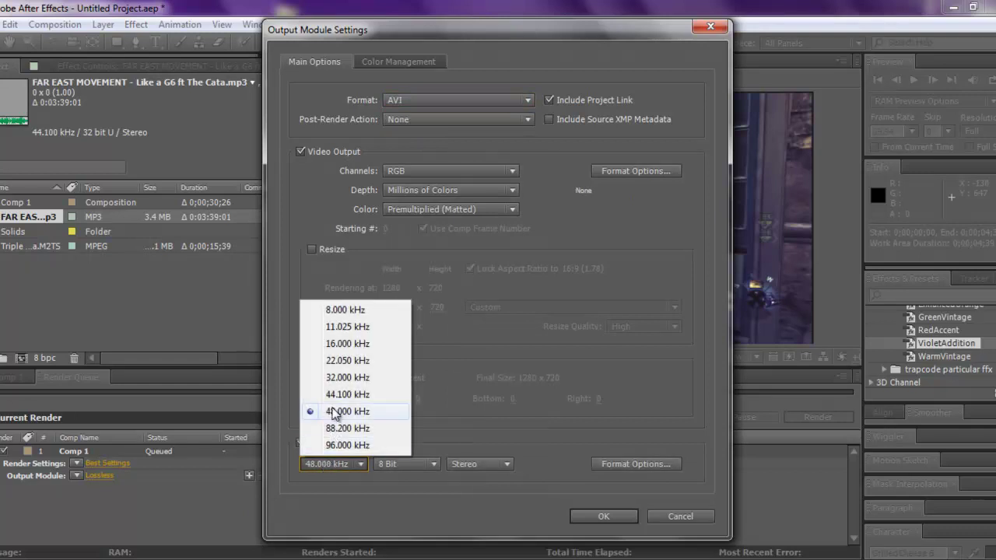
{"action": "left_click", "coordinate": [465, 101]}
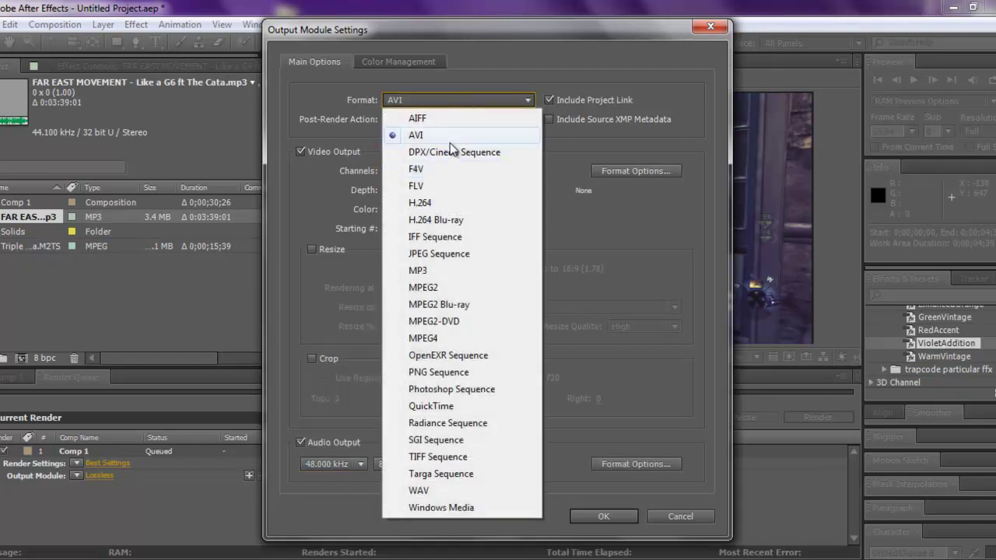
{"action": "left_click", "coordinate": [665, 359]}
{"action": "left_click", "coordinate": [580, 516]}
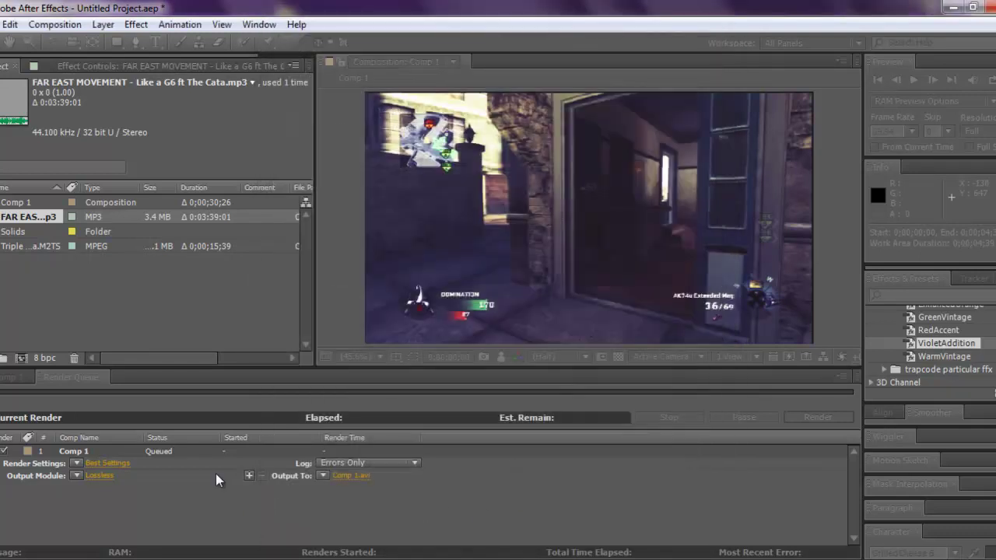
Save the output as dfogeogjoerj.avi, start rendering Comp 1, then stop after a few seconds.
{"action": "left_click", "coordinate": [348, 476]}
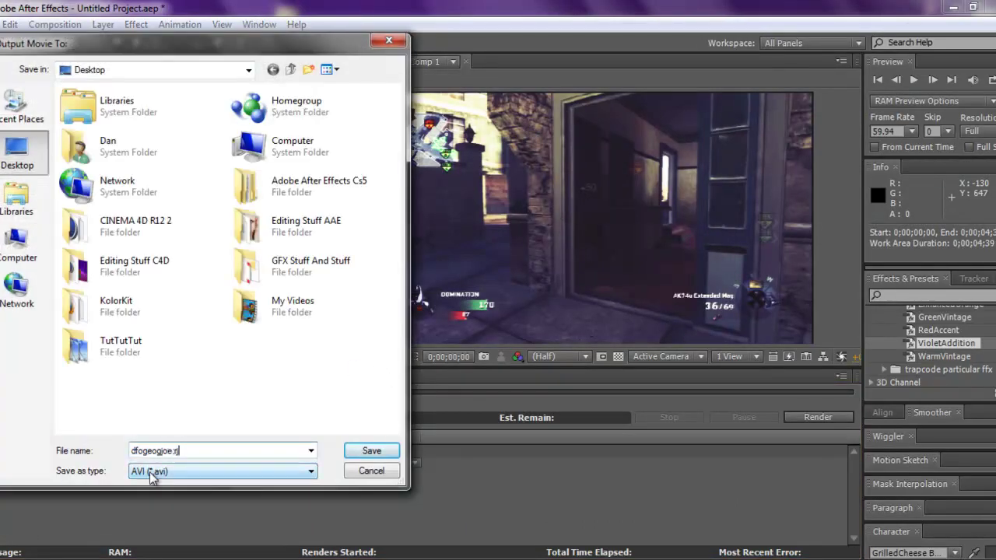
{"action": "left_click", "coordinate": [371, 453]}
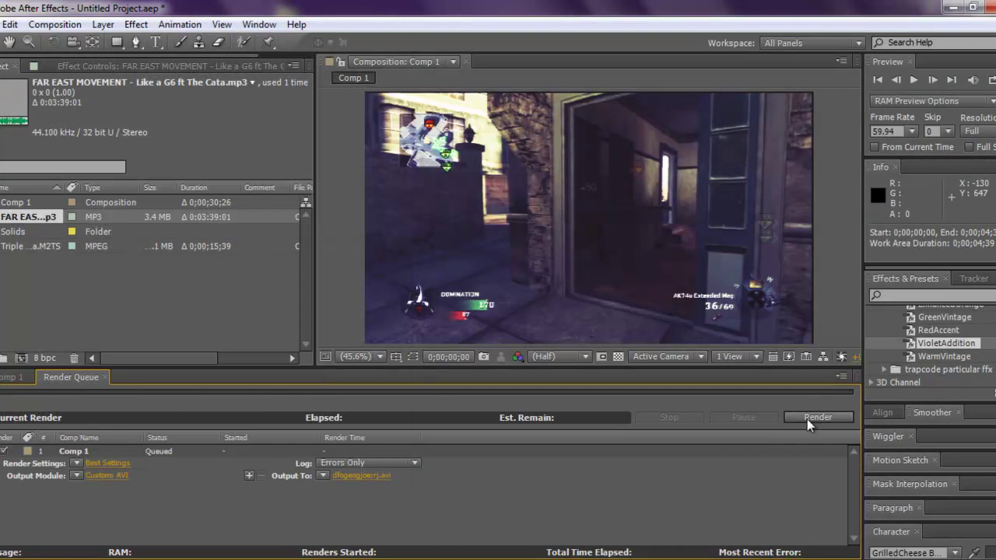
{"action": "left_click", "coordinate": [817, 417]}
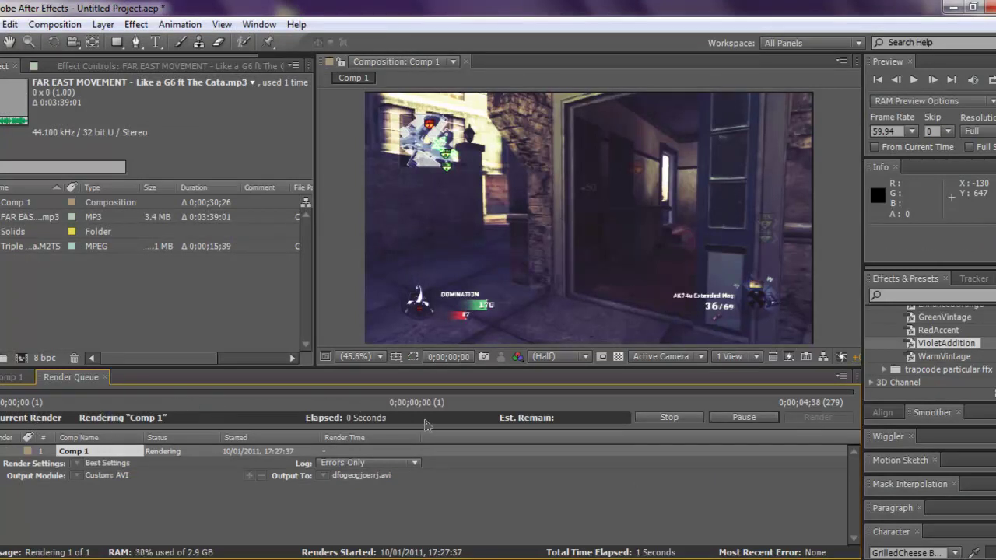
{"action": "left_click", "coordinate": [673, 420]}
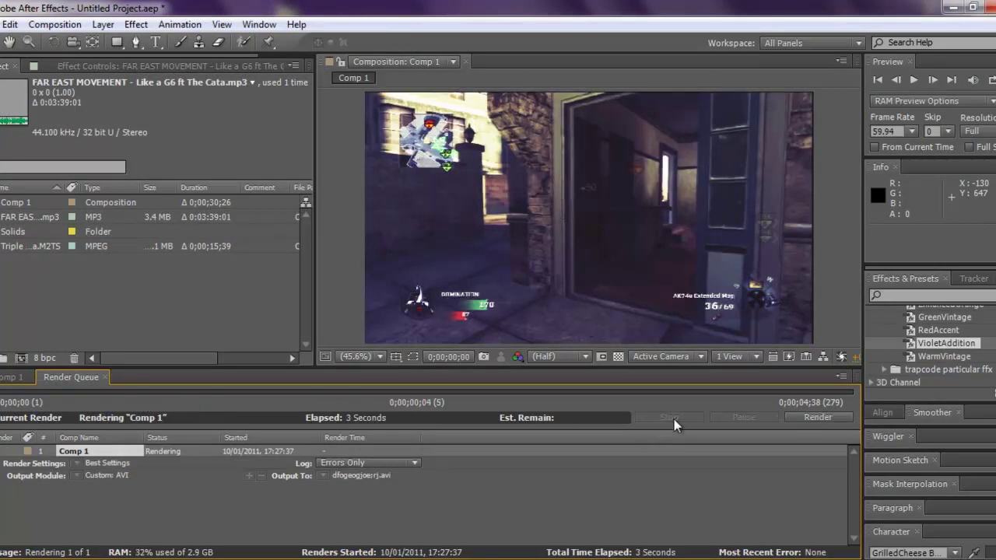